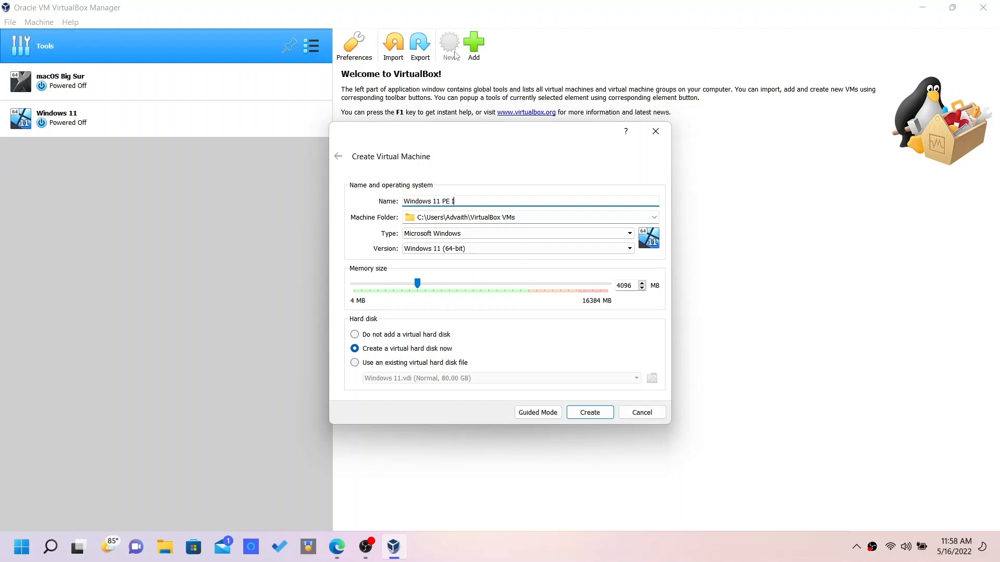
- Name the new virtual machine "Windows 11 PE Install" and create it with a new virtual hard disk
text(nstall)
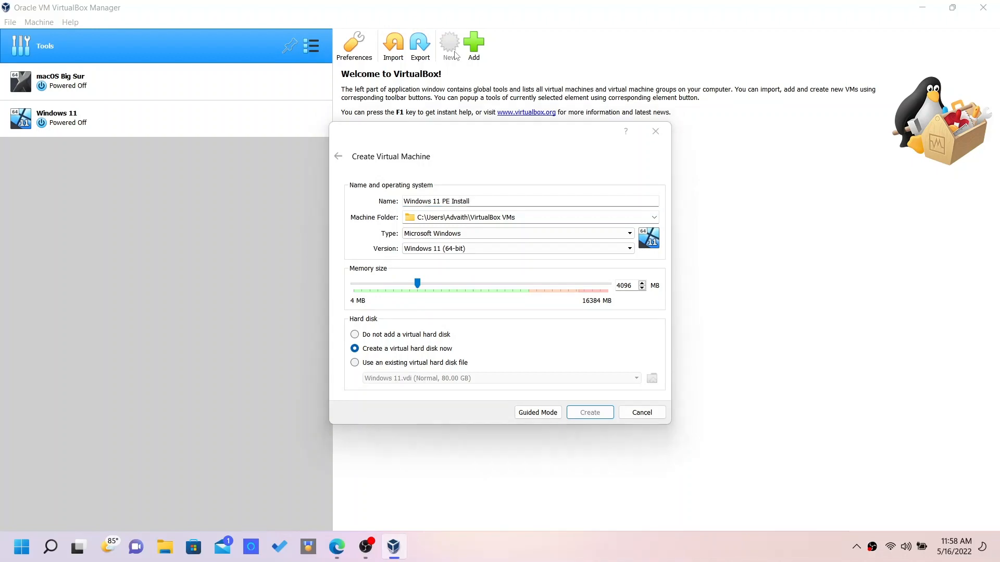
key(Return)
key(Return)
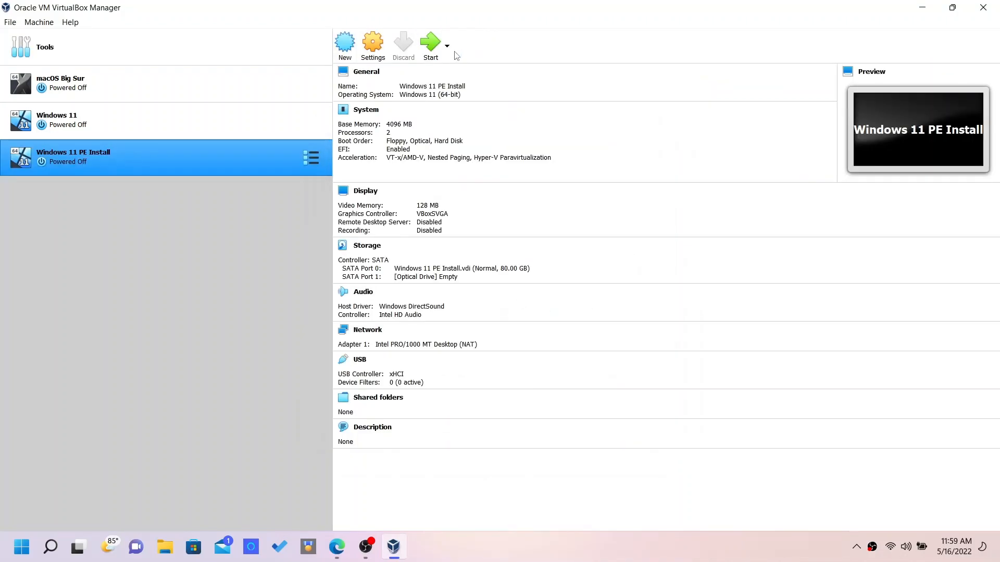
- Start the Windows 11 PE Install machine from HBCD_PE_x64.iso and switch it to full screen
click(424, 57)
click(535, 323)
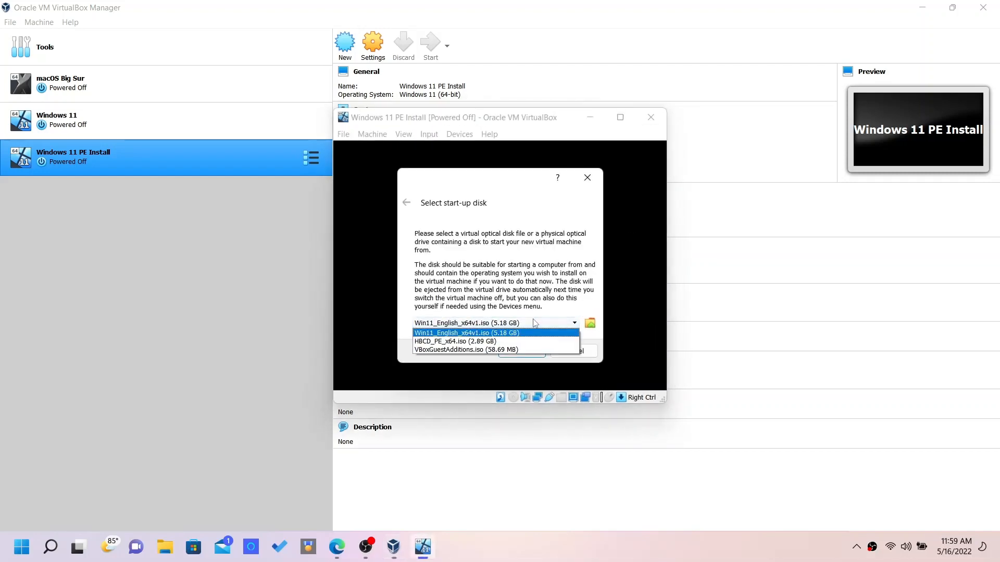
click(468, 341)
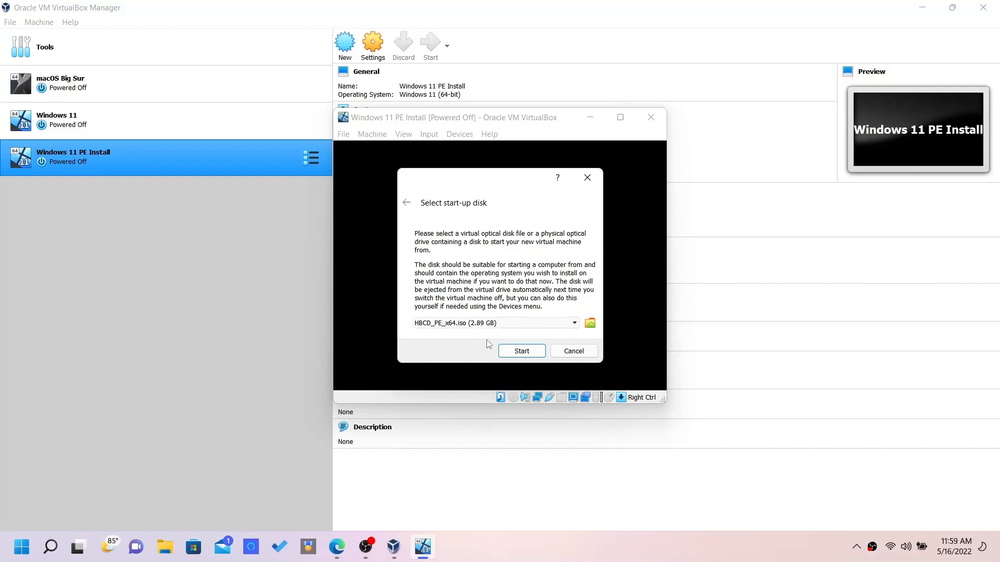
click(510, 356)
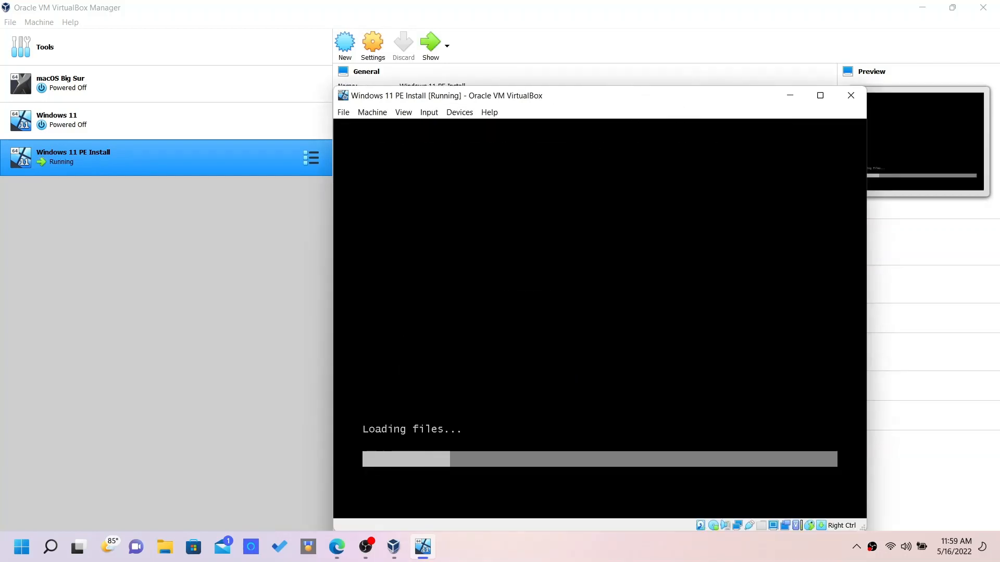
key(Control_R+f)
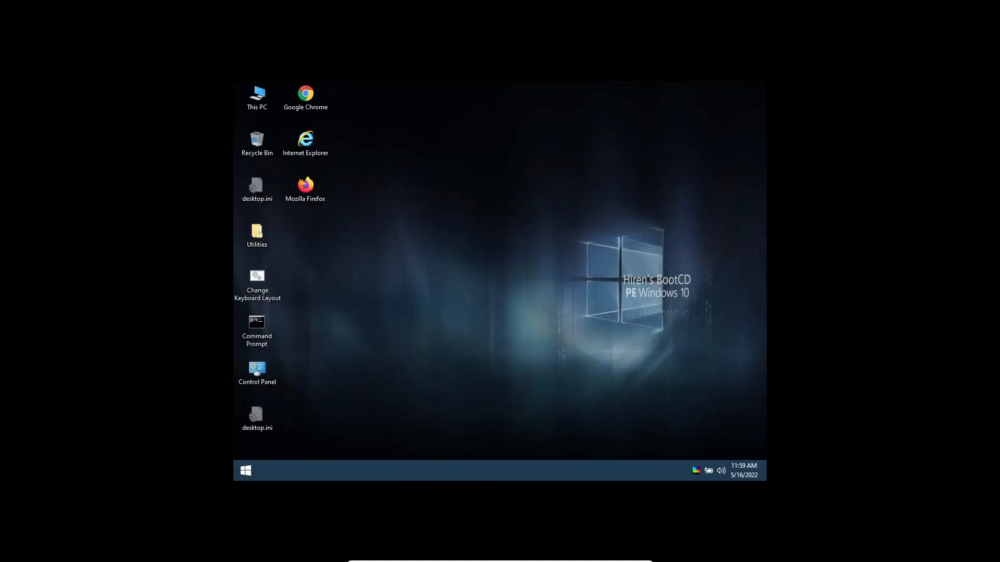
drag(374, 320, 257, 354)
click(424, 345)
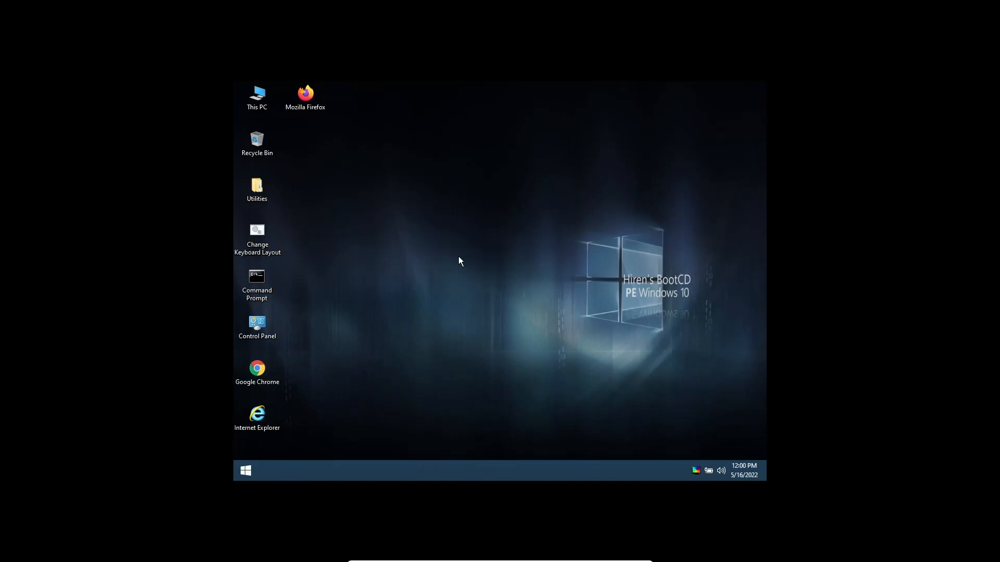
right_click(460, 260)
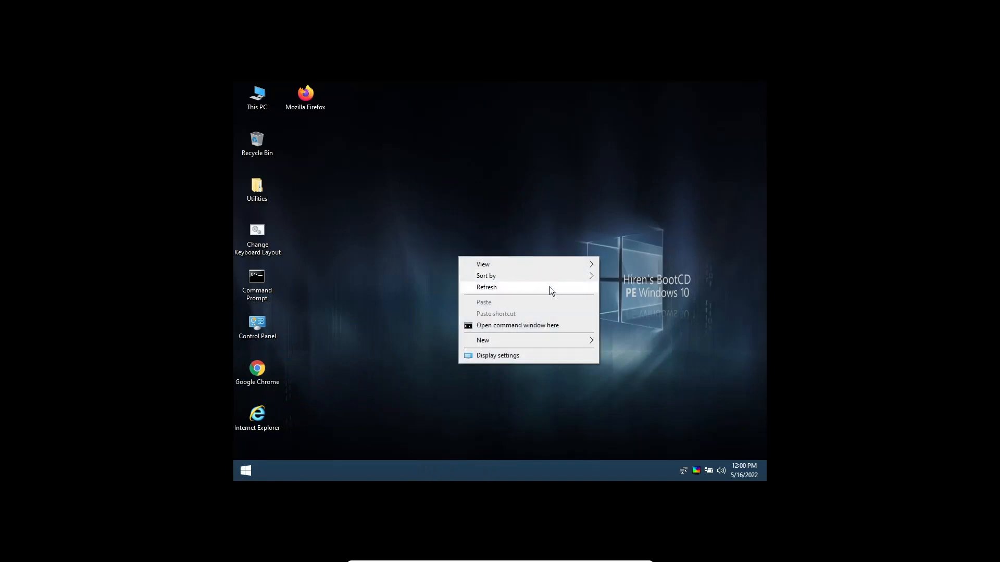
click(555, 329)
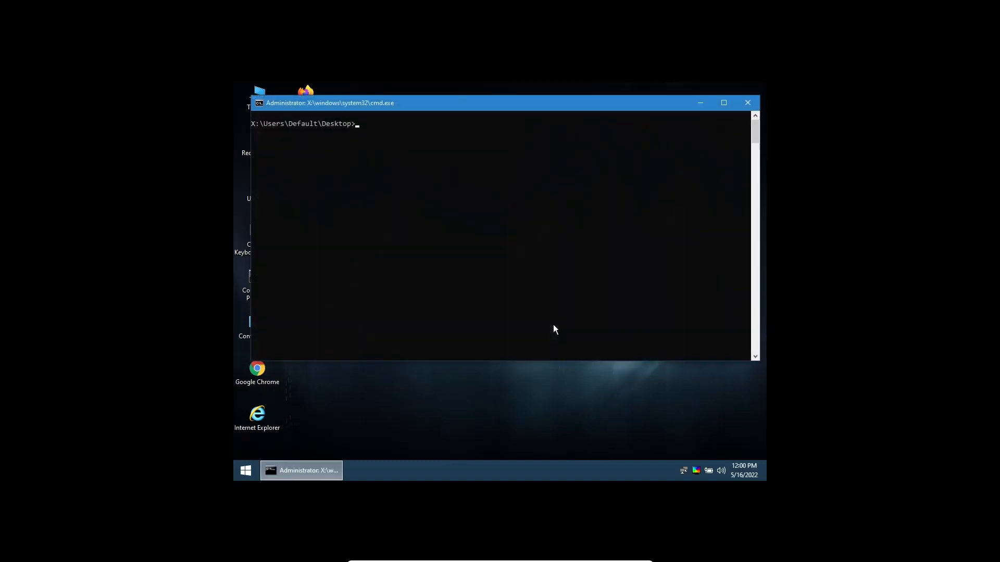
key(alt+F4)
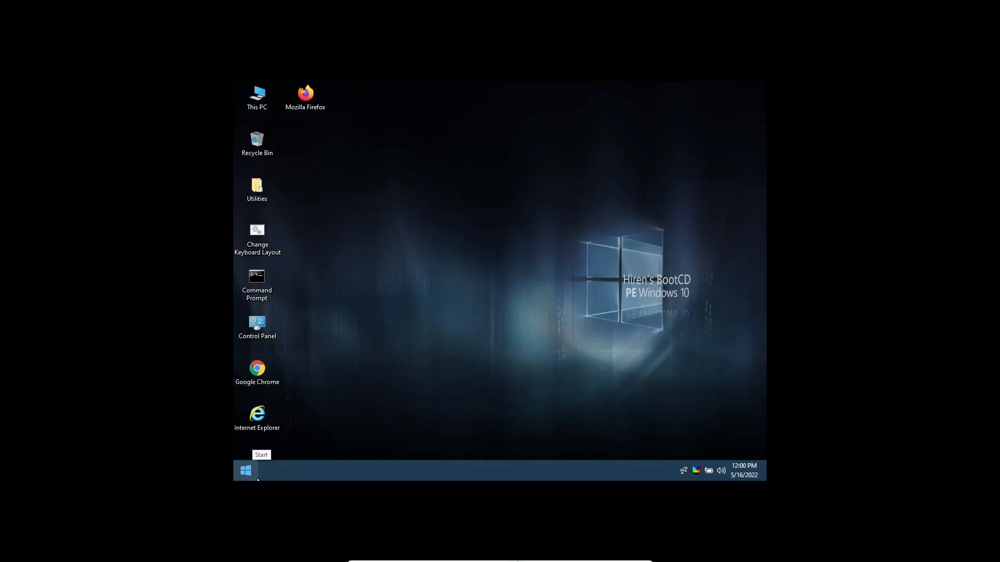
- Load Win11_English_x64v1.iso into the virtual machine's optical drive
click(488, 556)
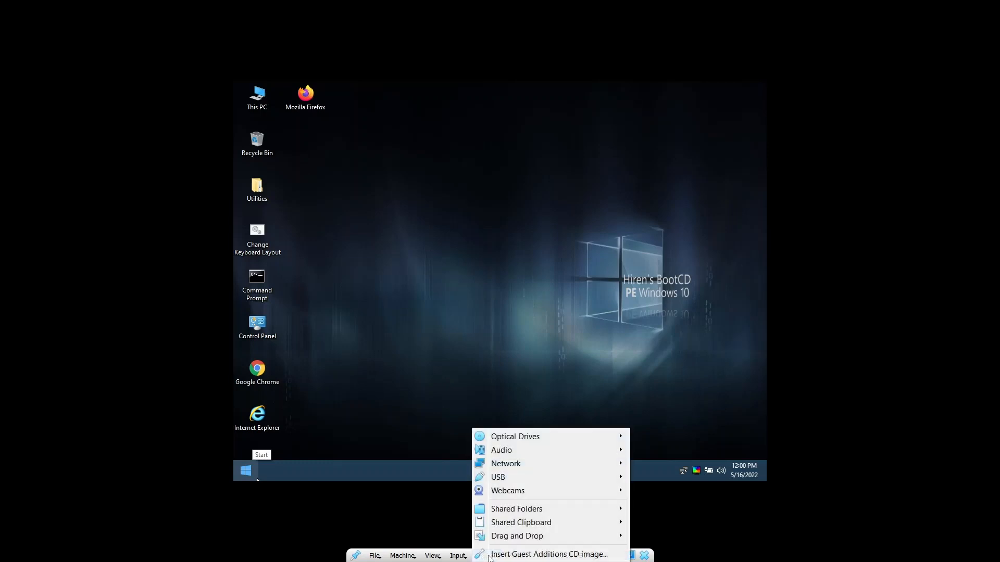
mouse_move(539, 437)
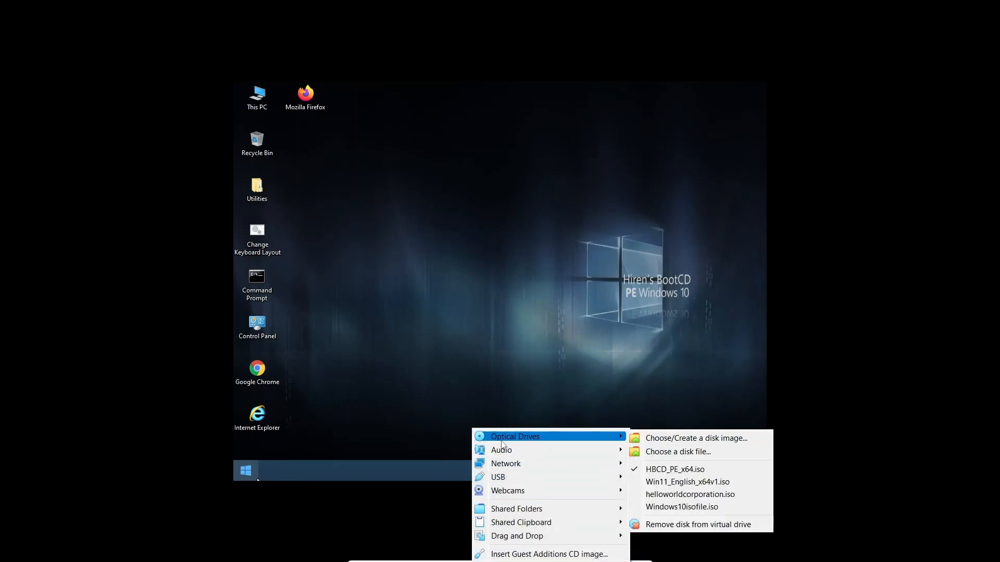
click(641, 482)
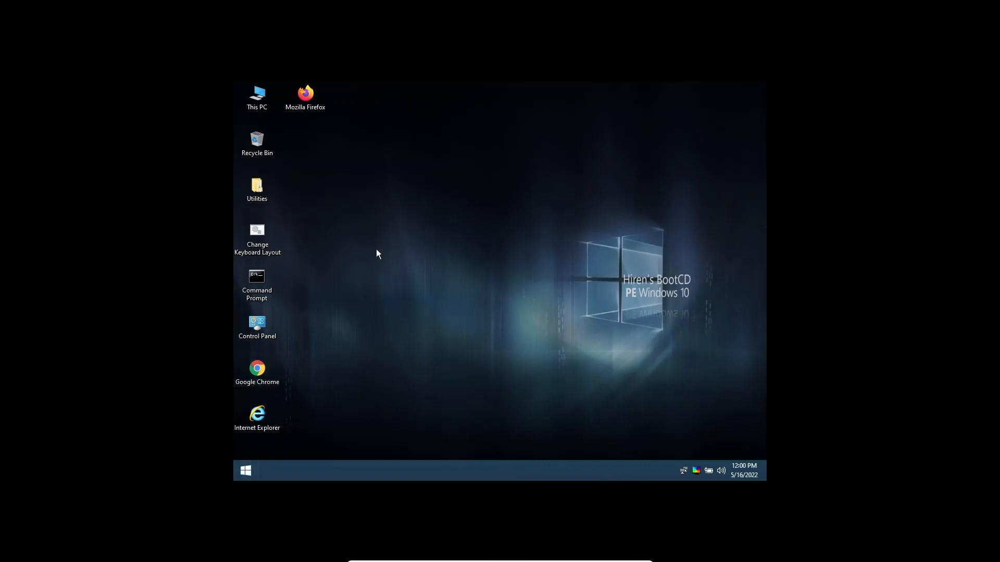
- Browse to This PC, open CD Drive (Y:) and run setup.exe from it
double_click(265, 201)
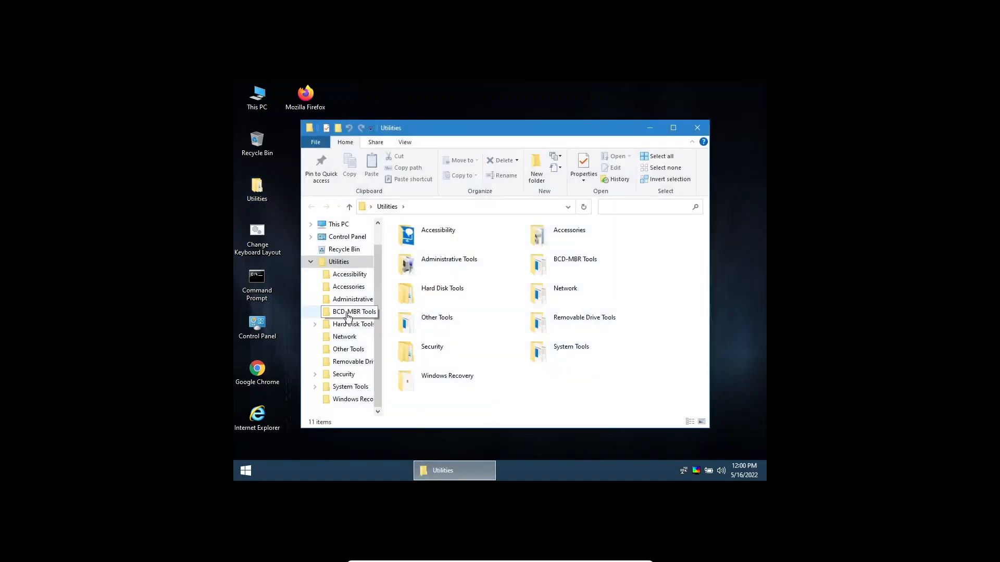
click(476, 208)
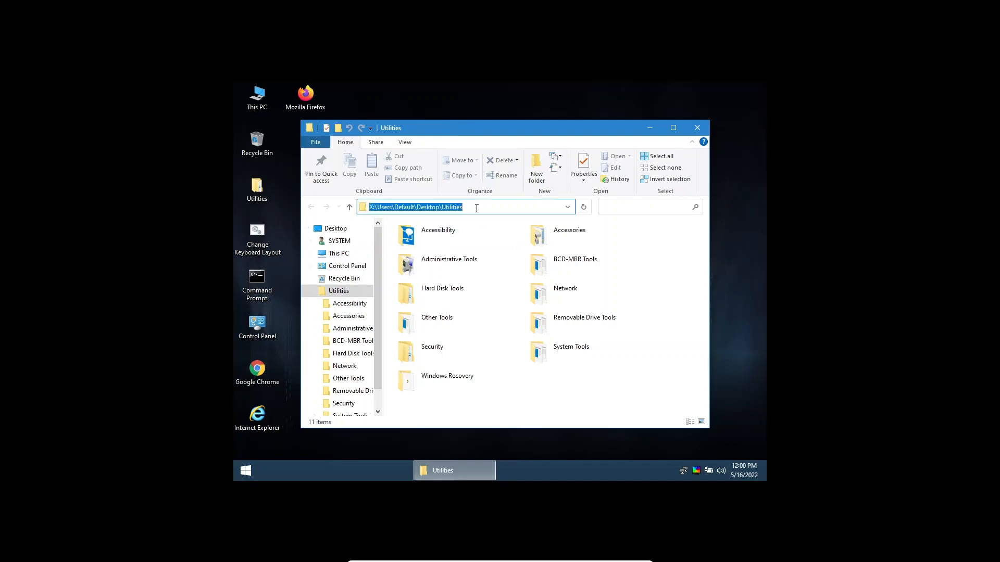
text(this pc)
key(Return)
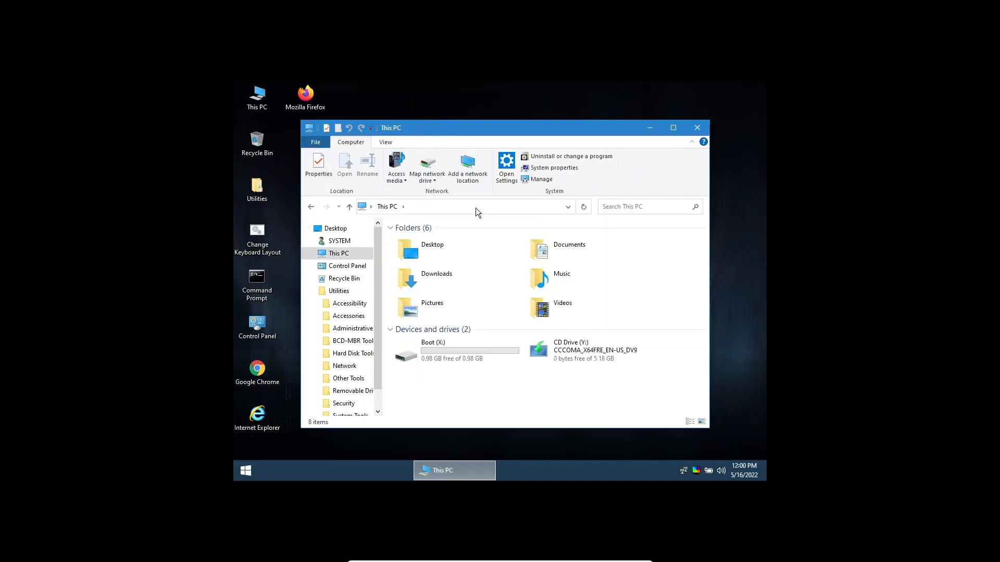
double_click(567, 349)
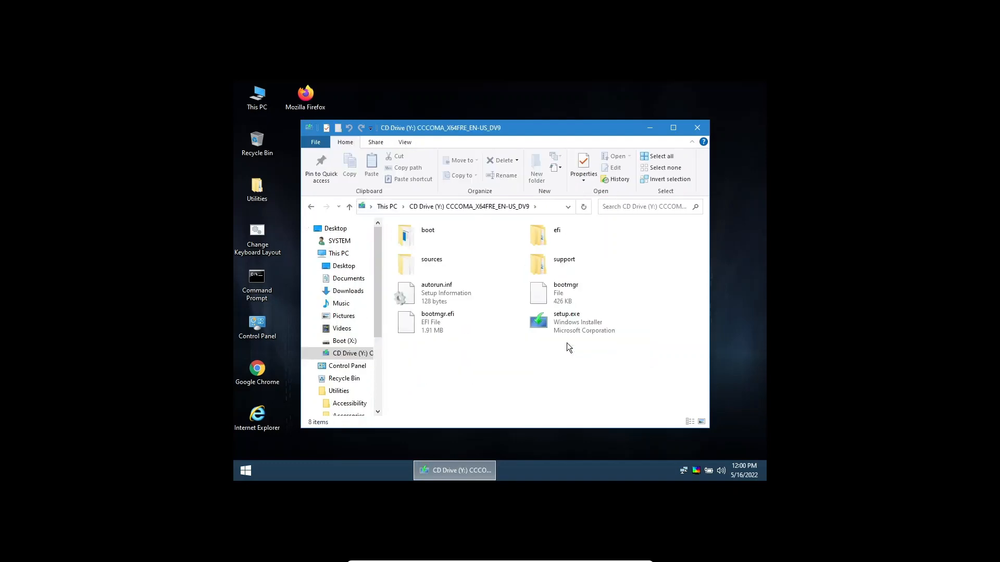
double_click(562, 326)
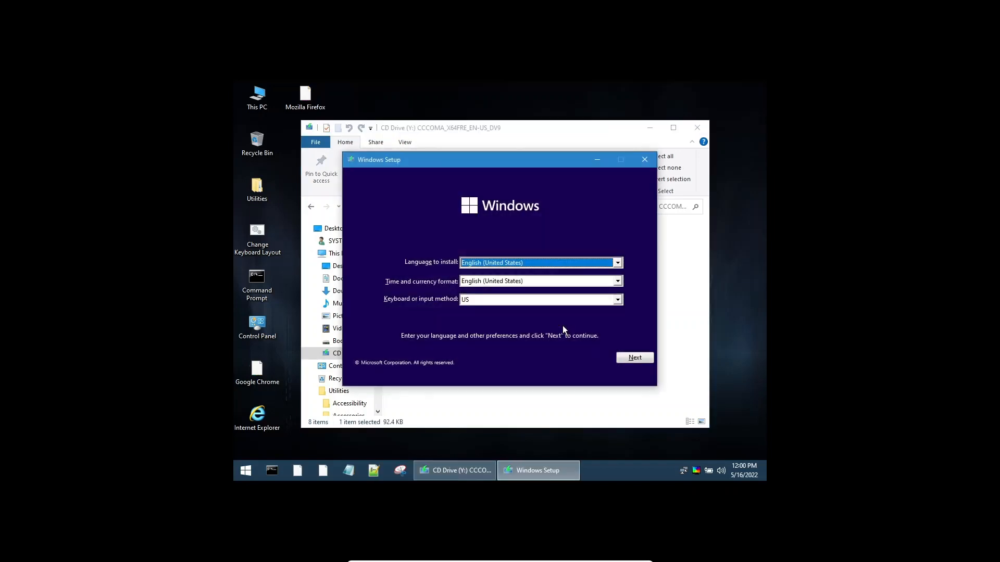
- Set the time and currency format to Nama (Namibia), accept the language preferences and start the Windows installation
key(Tab)
key(Tab)
key(Tab)
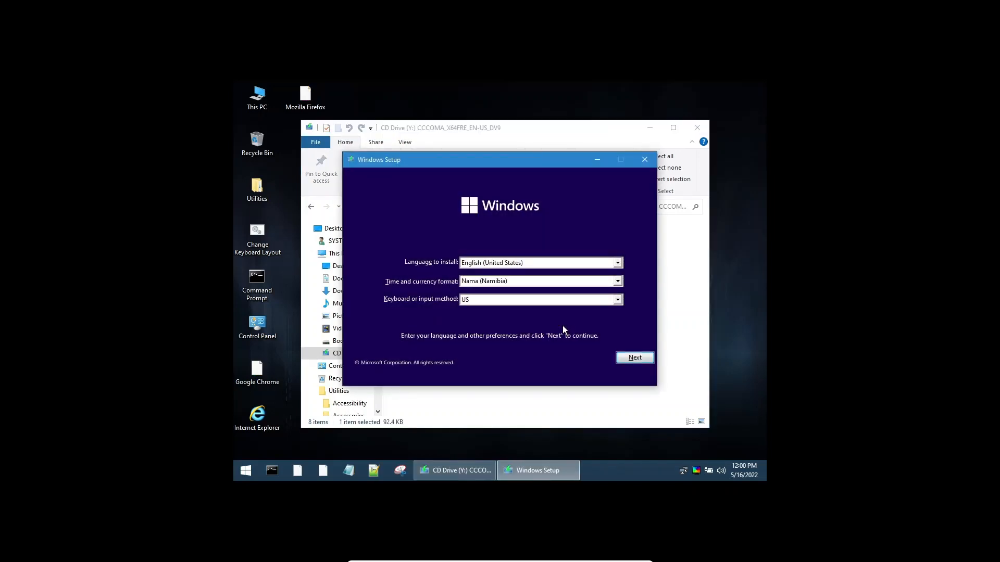
key(Return)
key(Return)
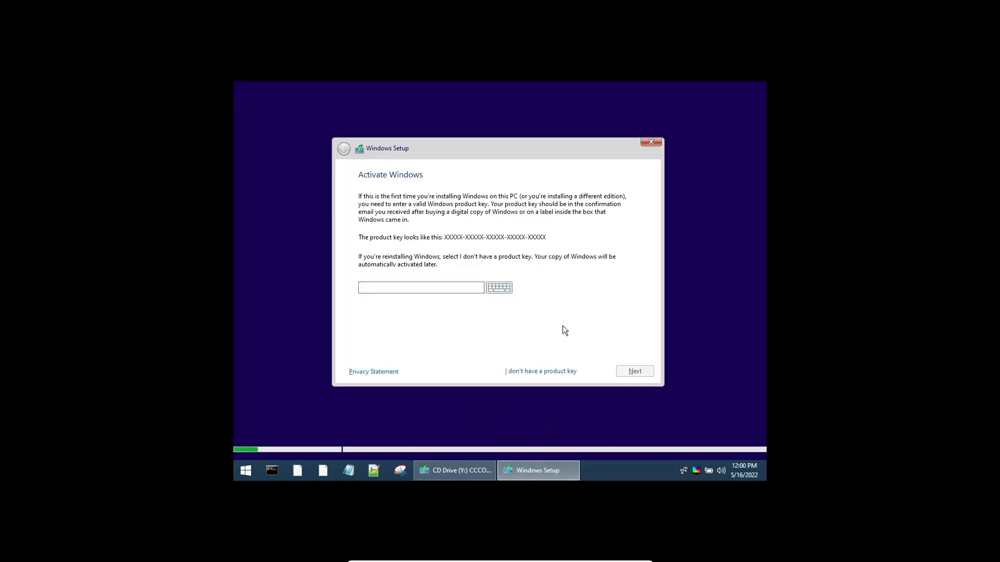
- Skip the product key and try to proceed with the Windows 11 Pro edition
key(alt+i)
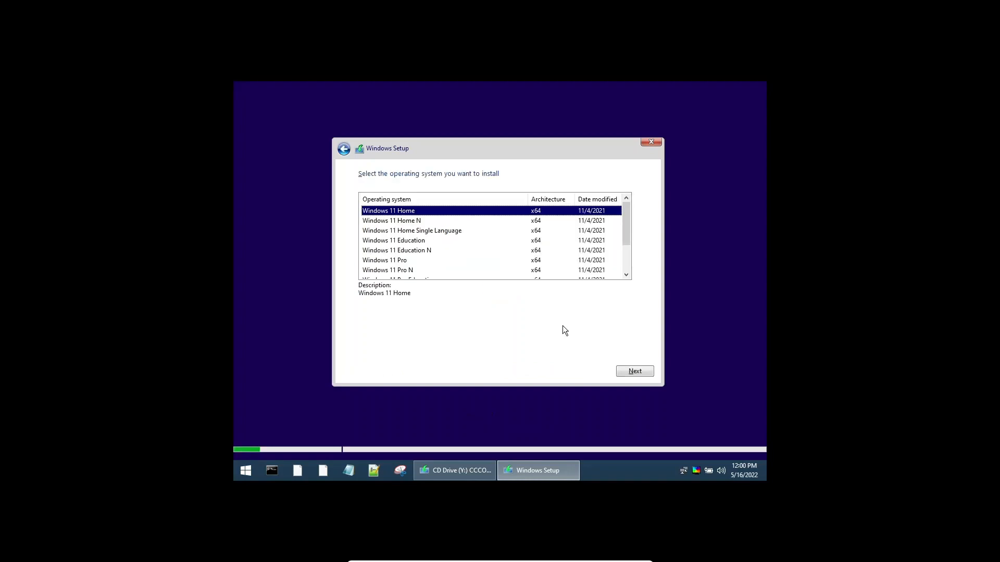
key(Down)
key(Down)
key(Down)
key(Down)
key(Down)
key(alt+n)
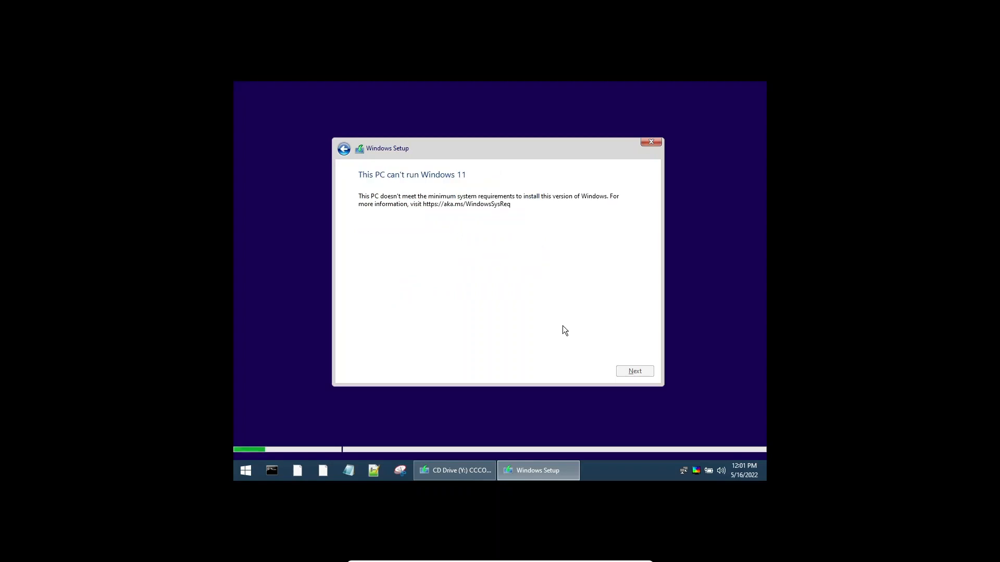
- Quit the current setup attempt and open the Registry Editor by running regedit.exe from a command prompt
click(646, 138)
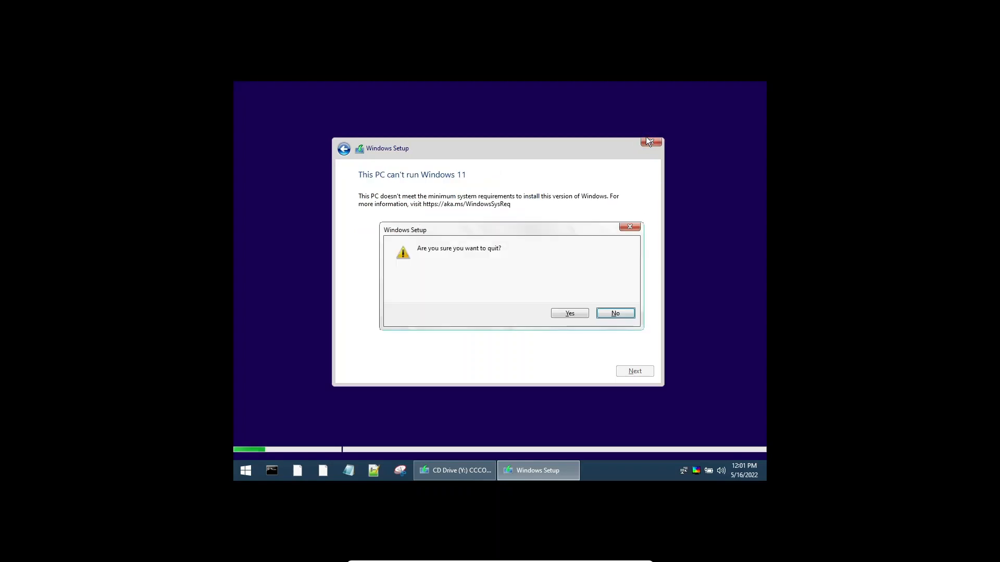
key(Return)
key(shift+F10)
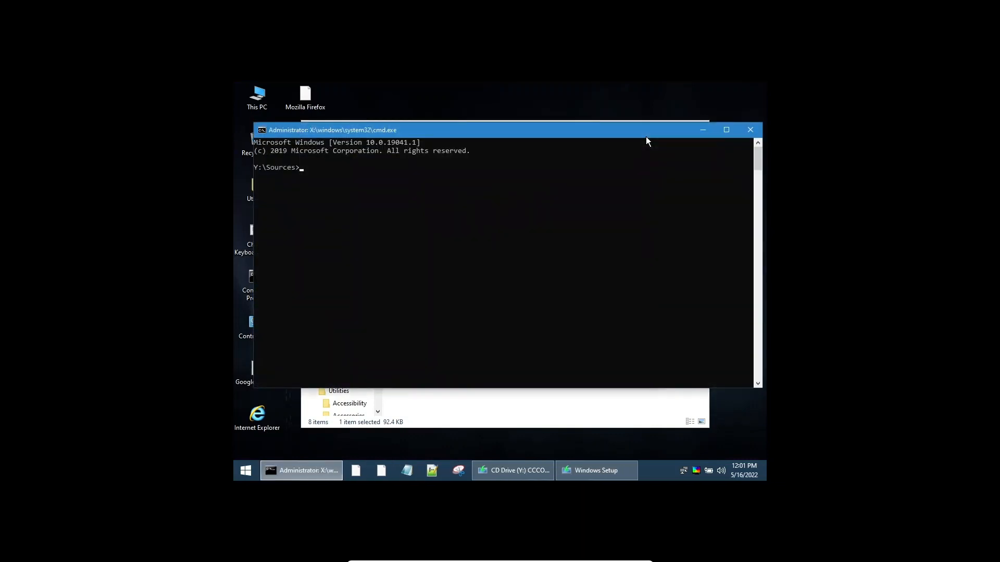
text(regedit.exe)
key(Return)
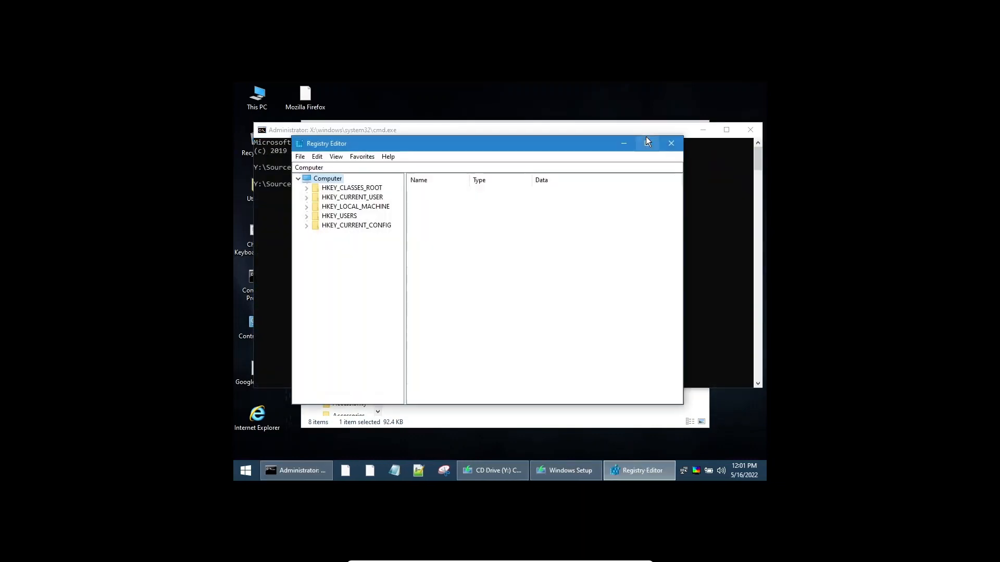
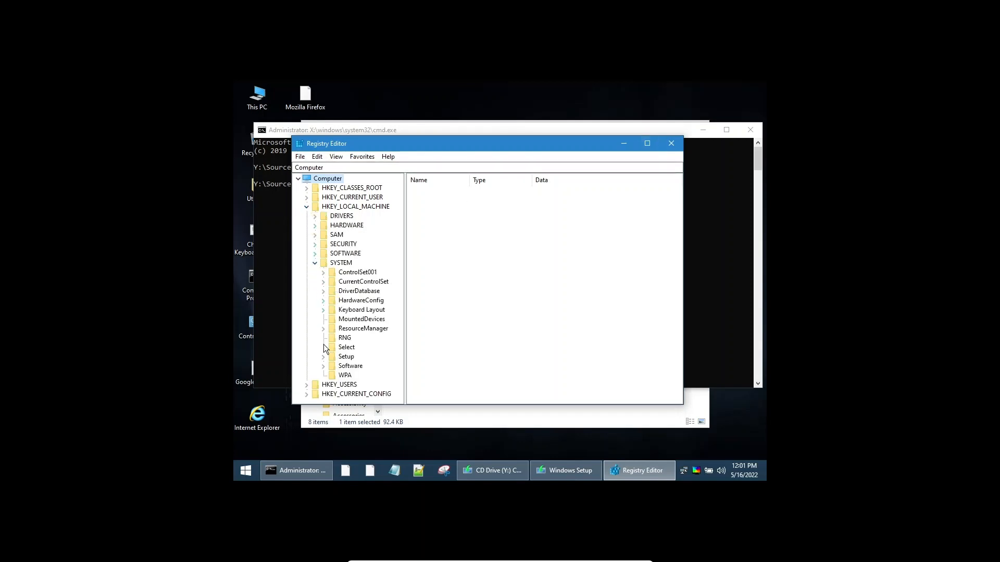
- Create a new key named LabConfig under HKEY_LOCAL_MACHINE\SYSTEM\Setup
click(324, 358)
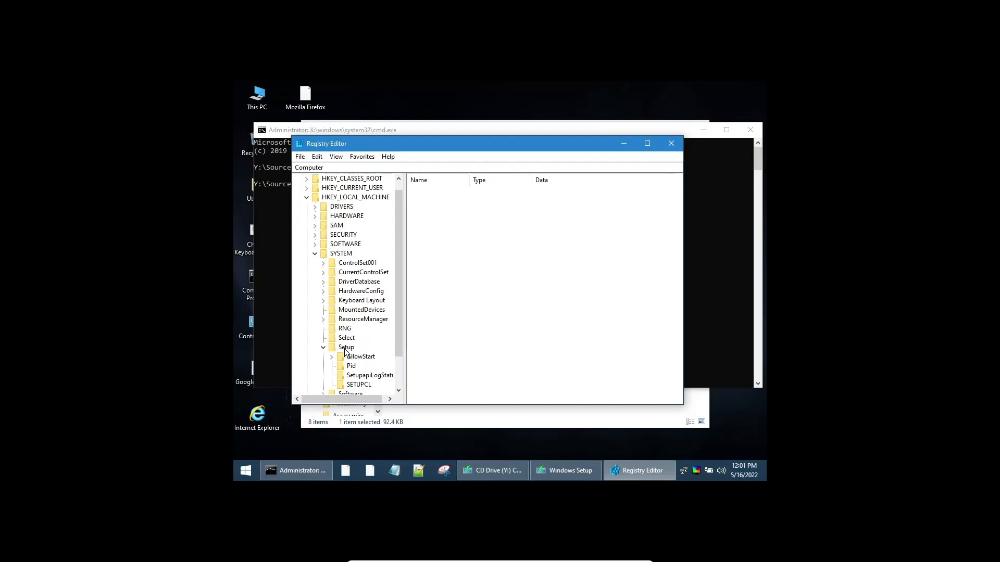
right_click(345, 349)
mouse_move(373, 366)
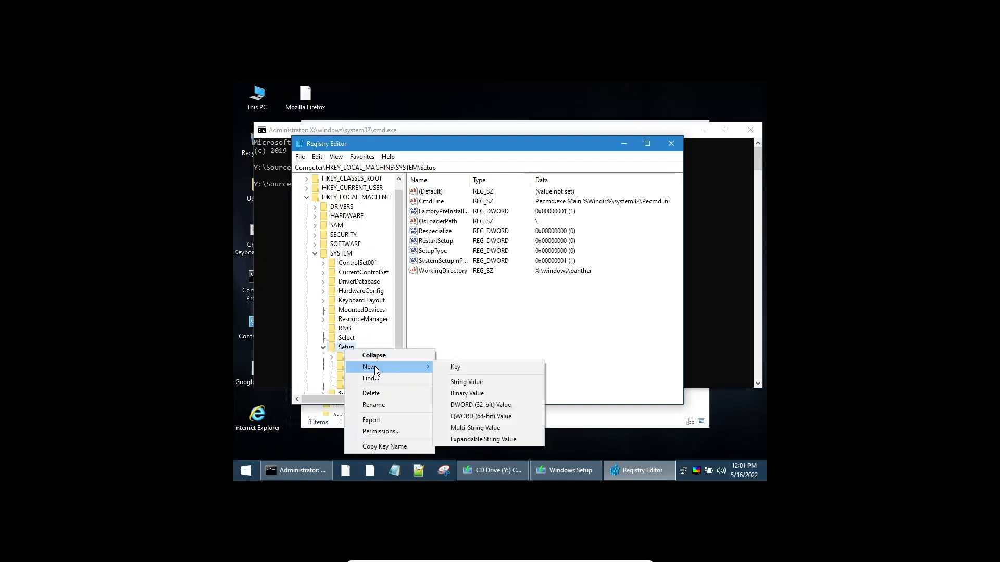
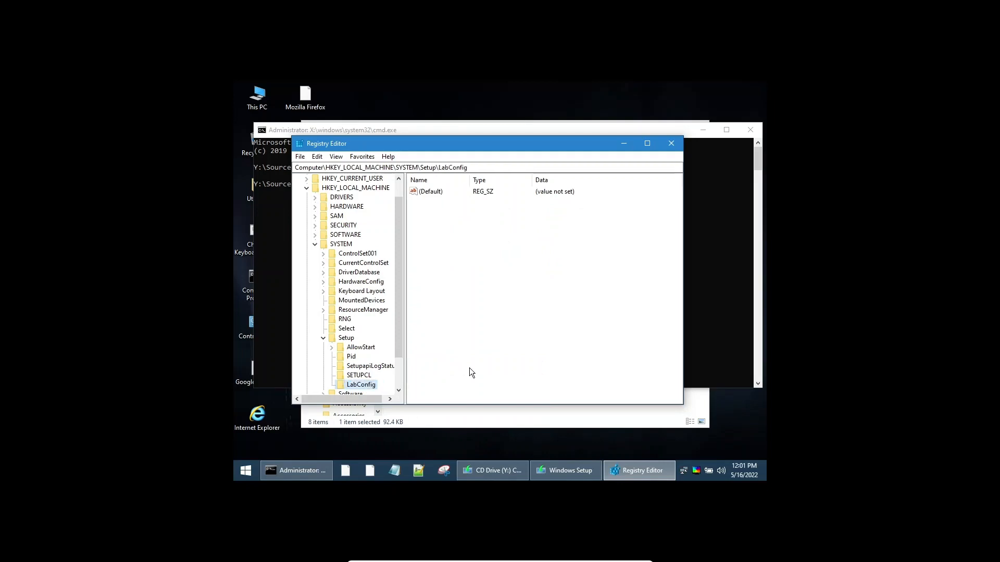
- Add a DWORD (32-bit) value named BypassTPMCheck to the LabConfig key and set its data to 1
right_click(485, 367)
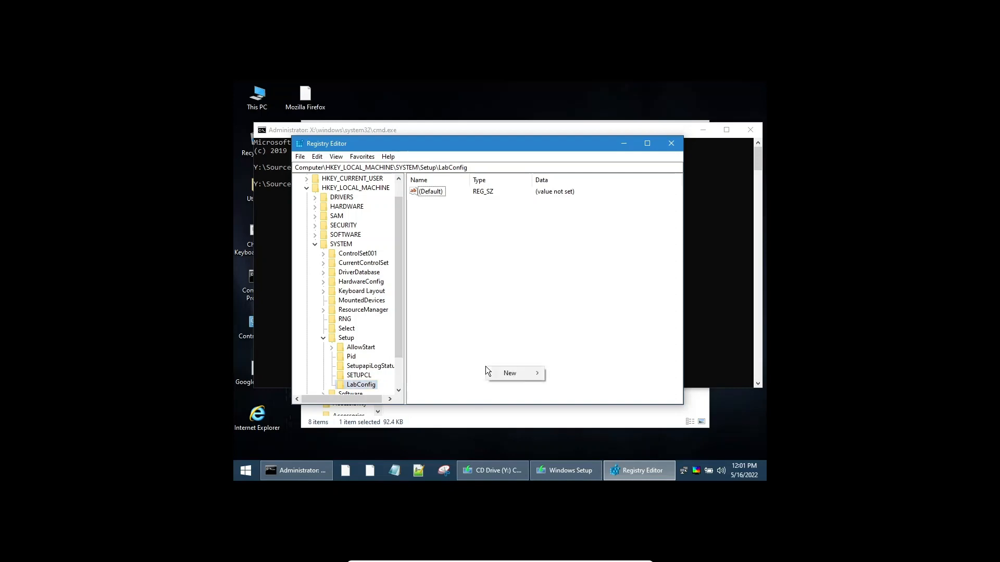
mouse_move(500, 373)
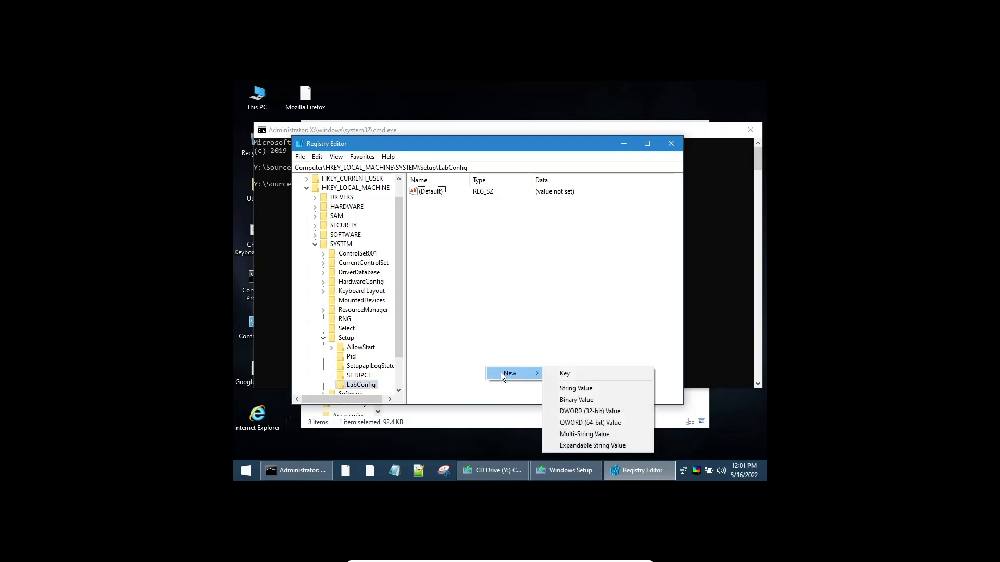
click(576, 411)
text(Bypas)
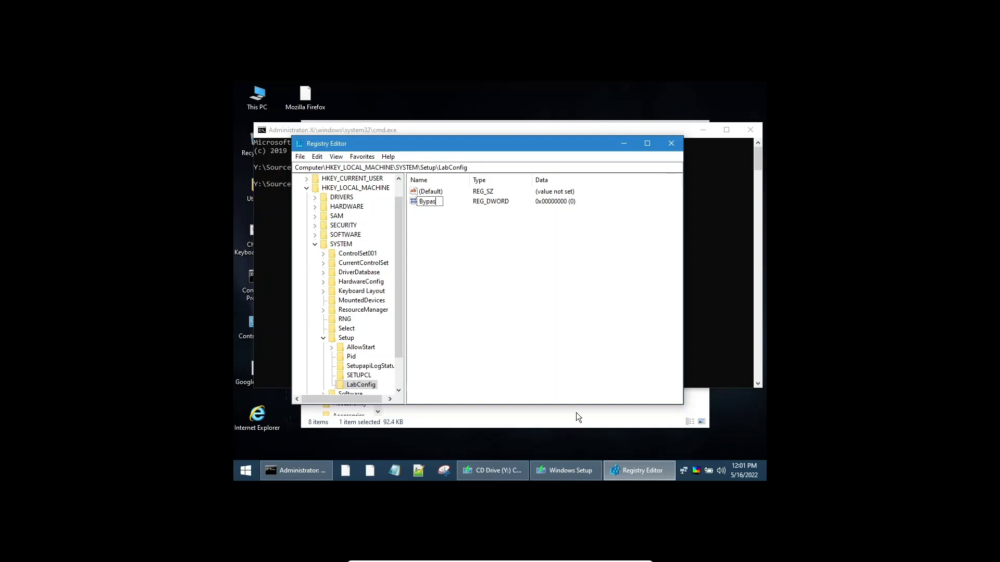
text(sTPMCheckk)
key(Return)
key(Return)
text(1)
key(Return)
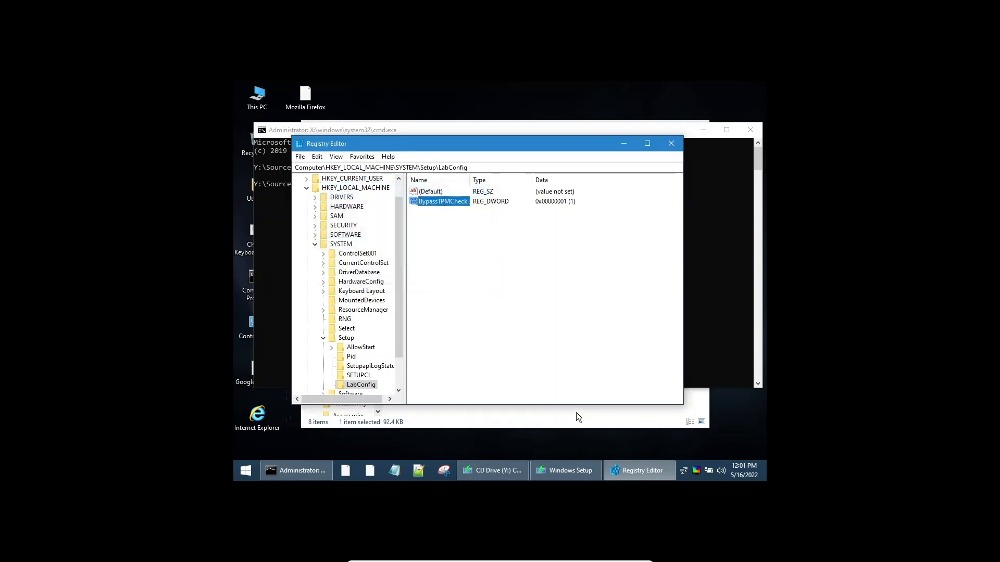
- Add a DWORD (32-bit) value named BypassSecureBootCheck to the LabConfig key and set its data to 1
right_click(571, 347)
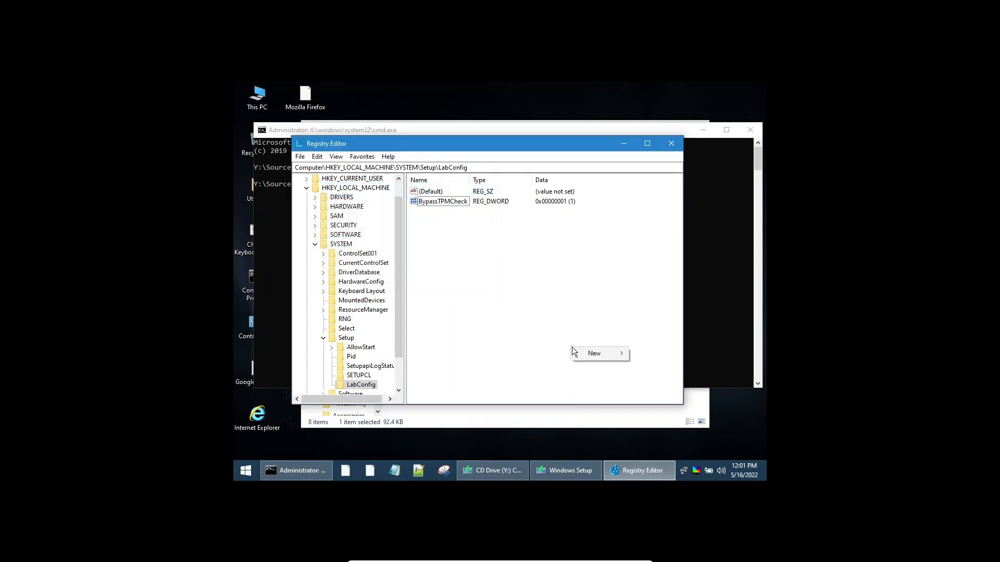
mouse_move(584, 354)
click(651, 390)
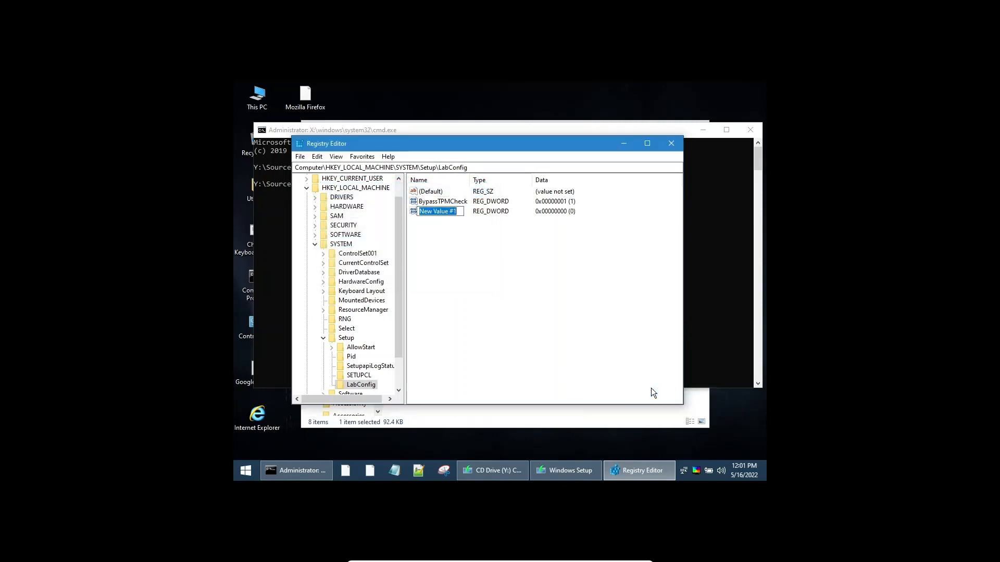
text(BypassSecureBootCheck)
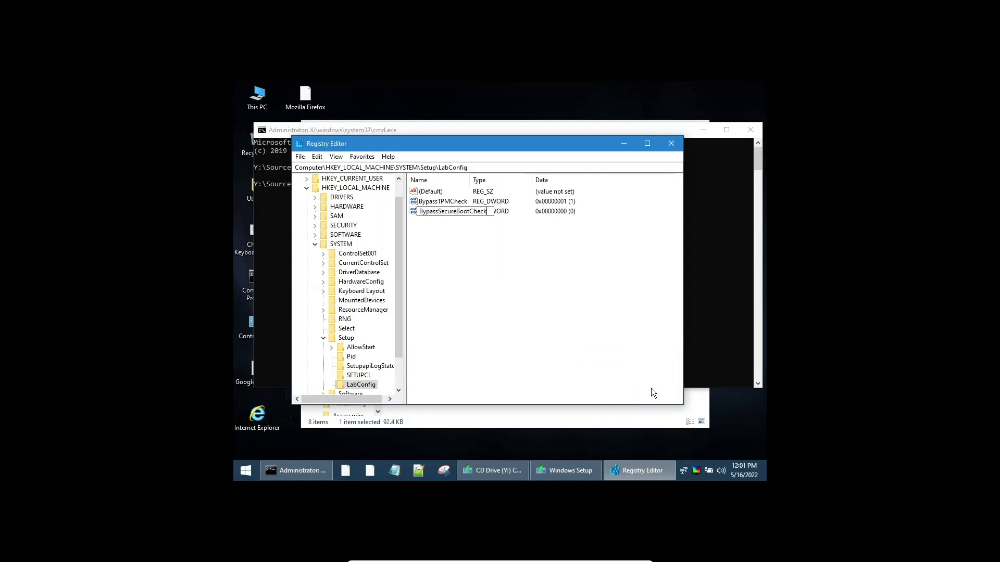
key(Return)
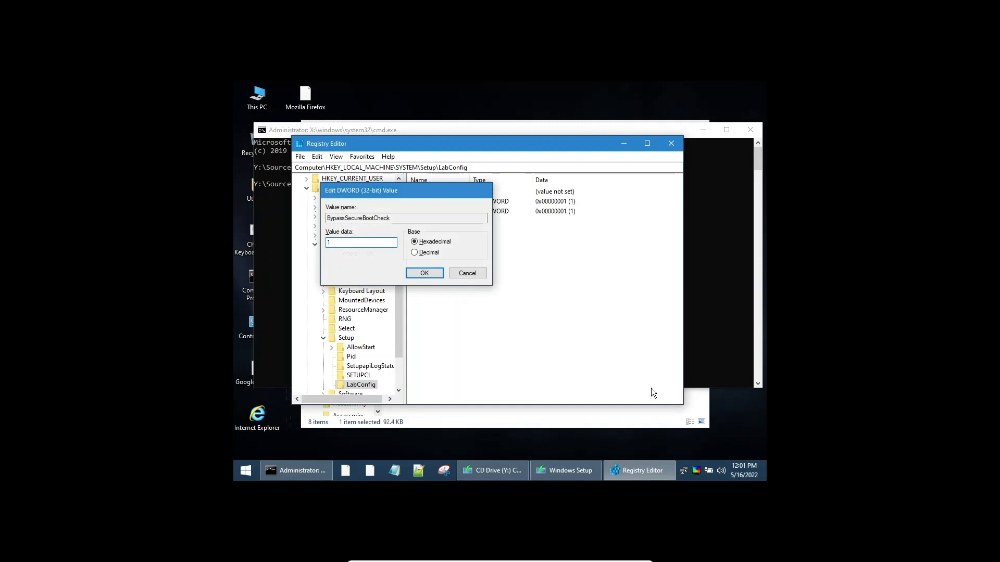
key(Return)
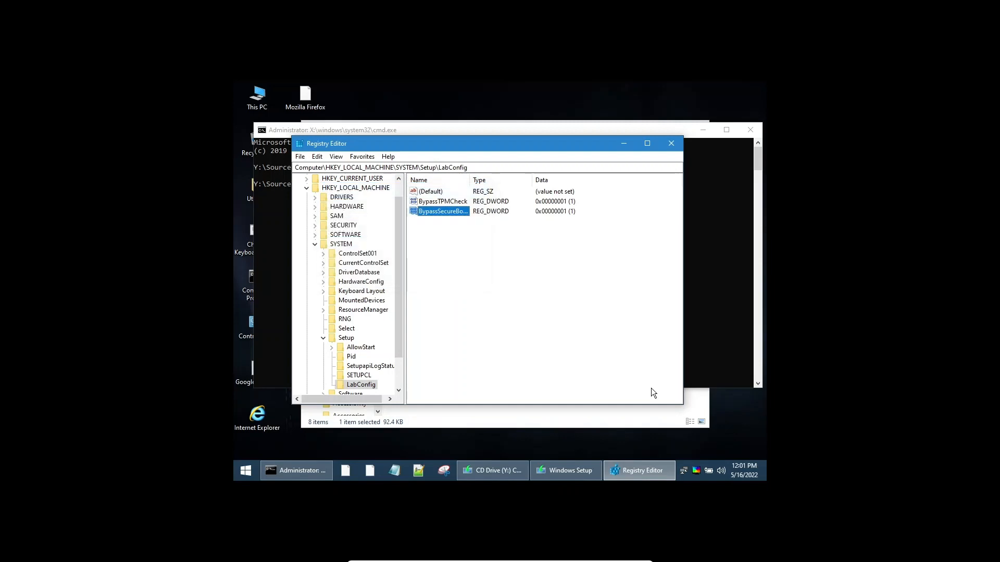
- Add a DWORD (32-bit) value named BypassRAMCheck to the LabConfig key and set its data to 1
right_click(617, 362)
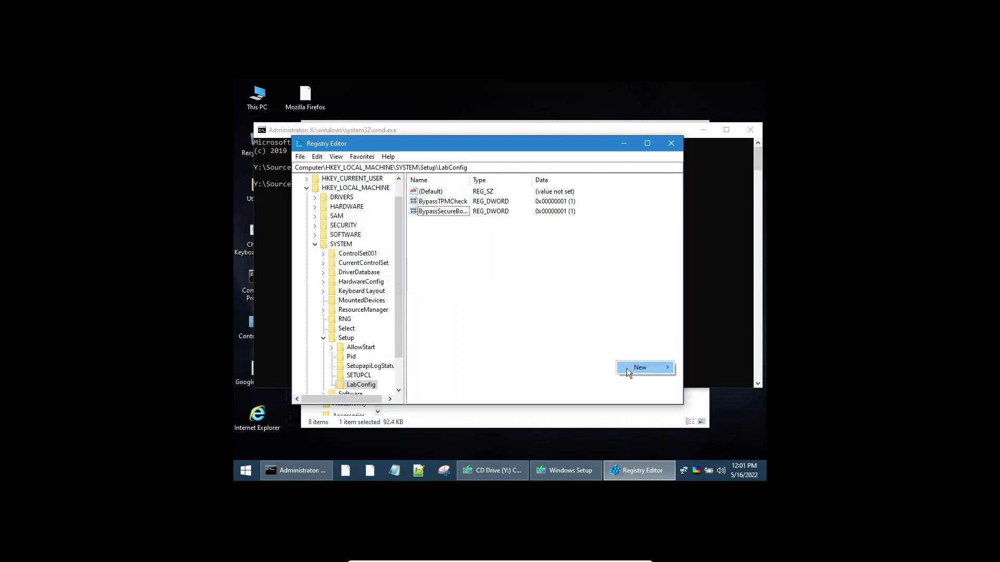
mouse_move(627, 368)
click(590, 402)
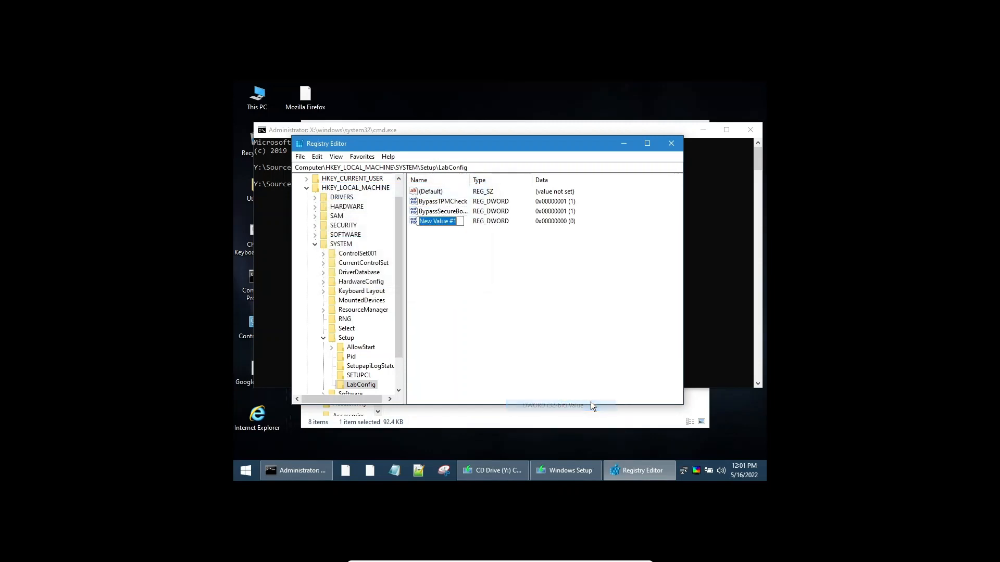
text(Bypass)
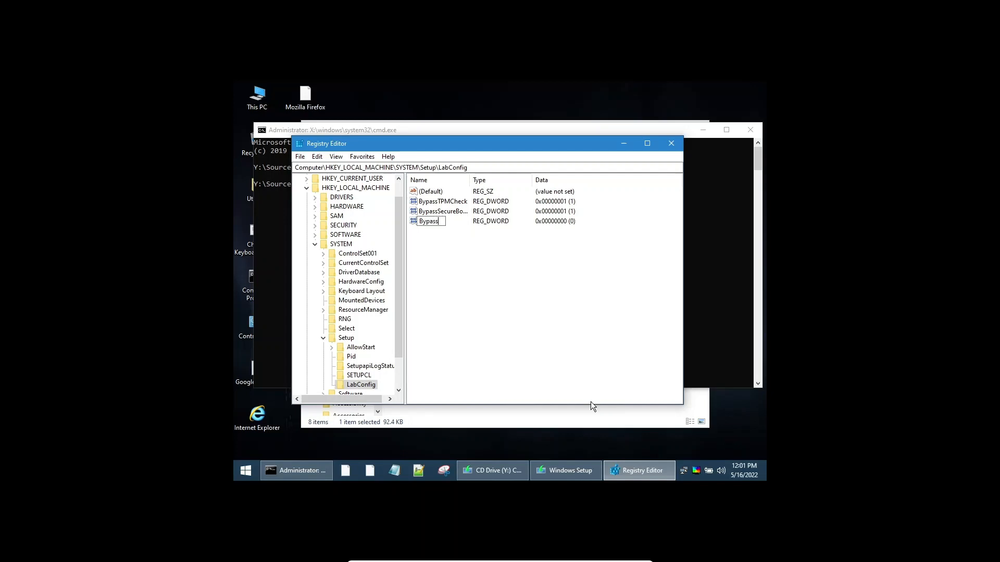
text(RAMCheck)
key(Return)
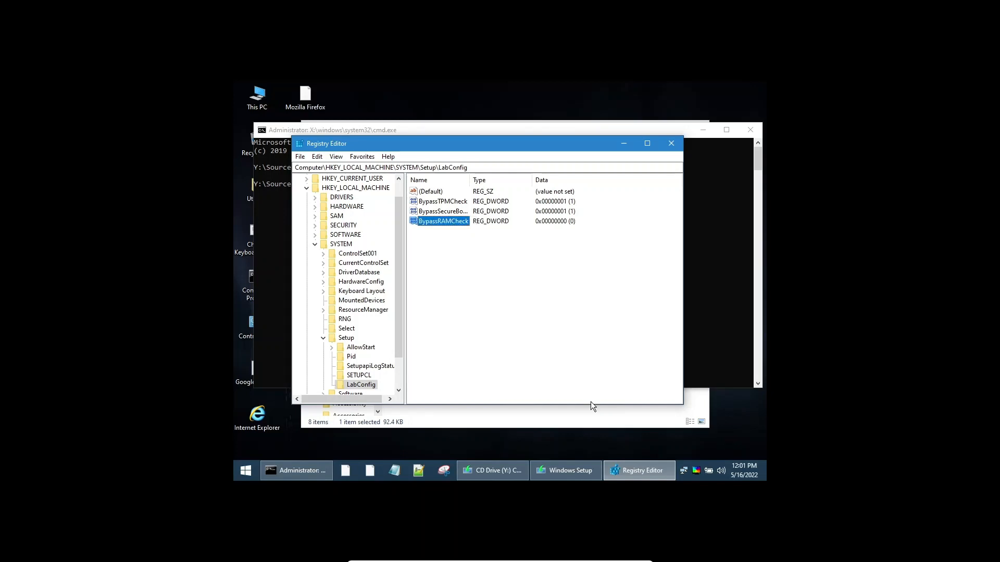
key(Return)
text(1)
key(Return)
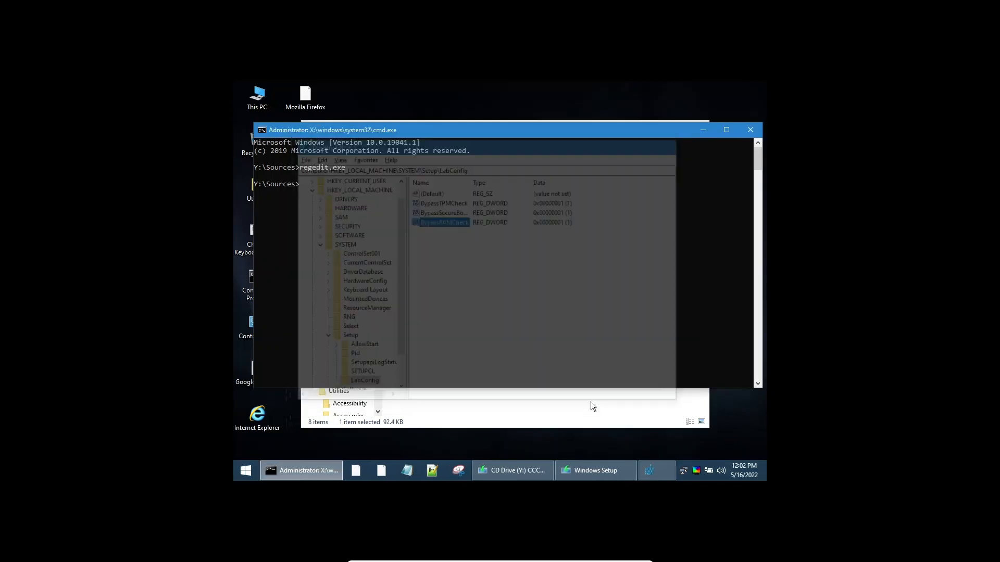
- Start Windows Setup again, skip the product key and proceed with the Windows 11 Pro edition
key(Return)
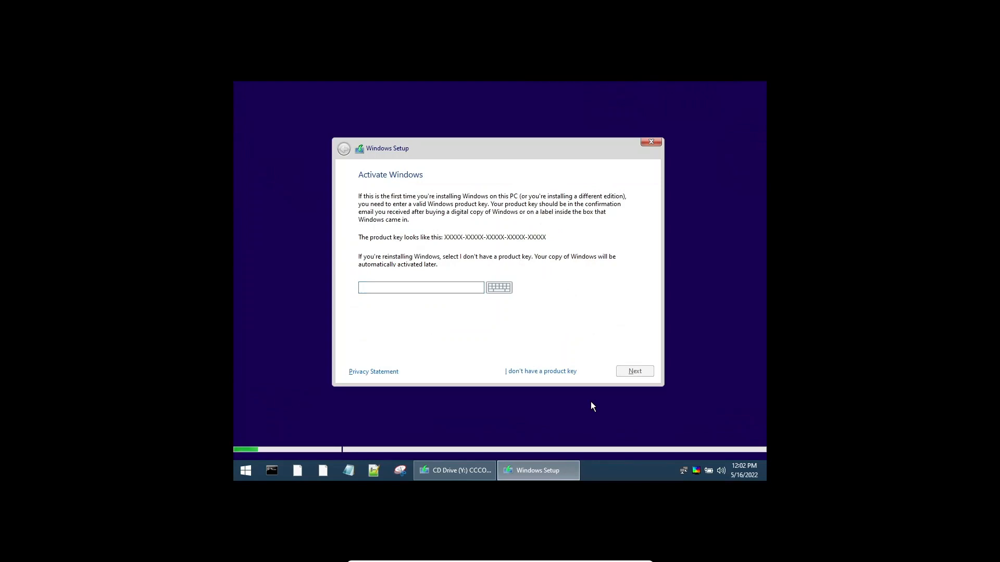
key(alt+i)
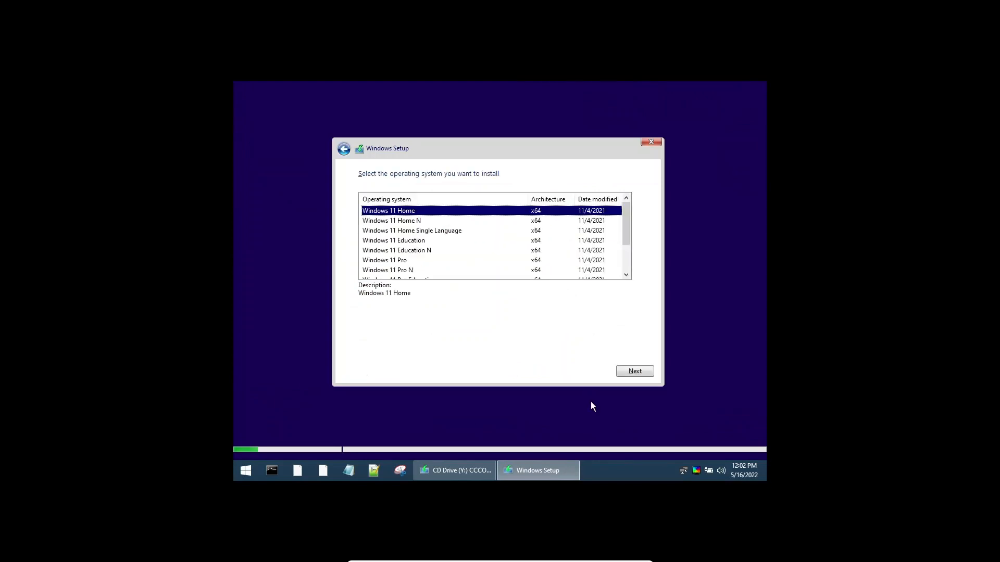
key(Down)
key(Down)
key(Down)
key(Down)
key(Down)
key(Return)
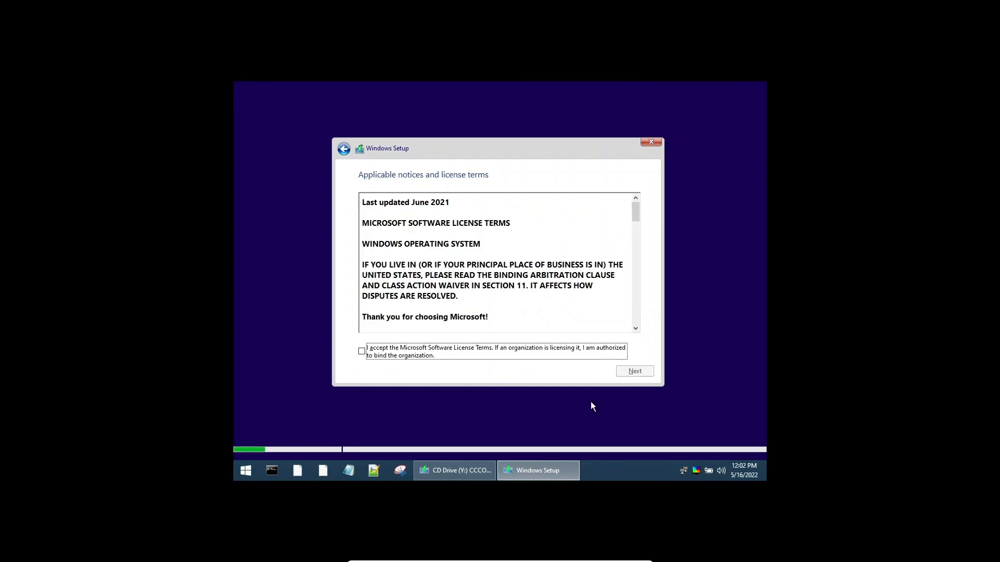
- Accept the license terms and start a custom installation of Windows on Drive 0 Unallocated Space
key(alt+a)
key(Down)
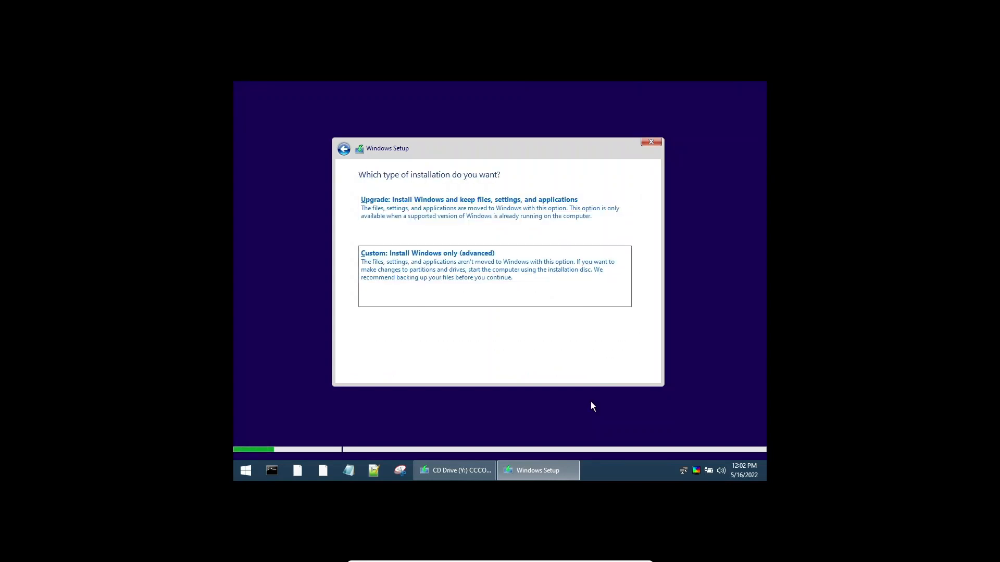
key(Return)
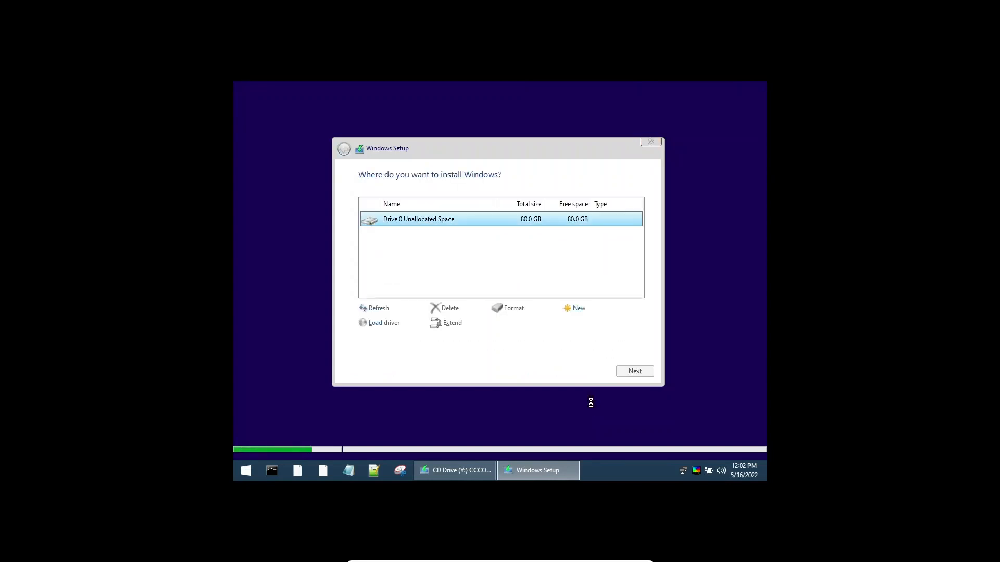
key(Return)
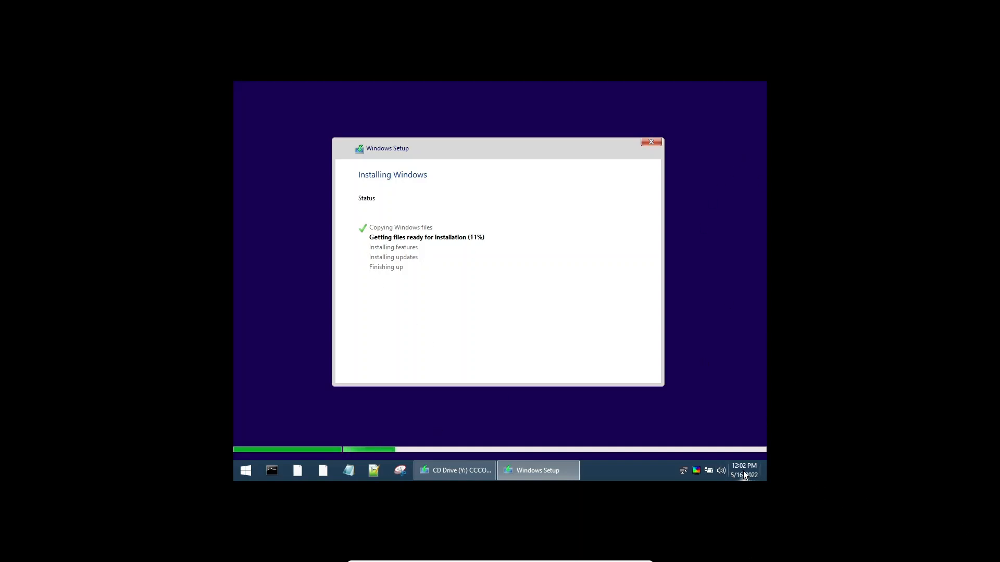
- Show the desktop during the installation and write the note "we can minimize windows setup :)" in the program search before returning to setup
click(761, 470)
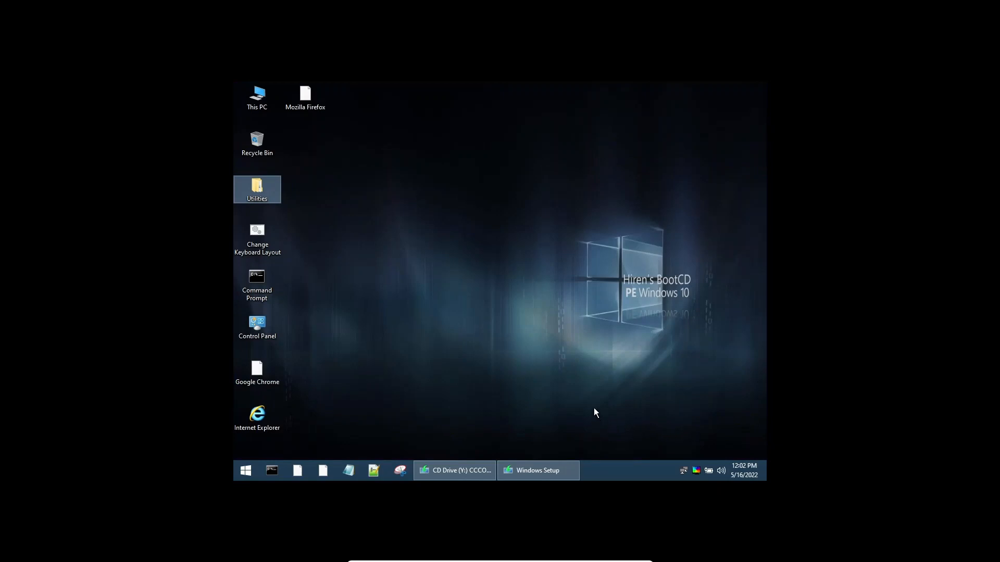
key(super)
text(WE CAN)
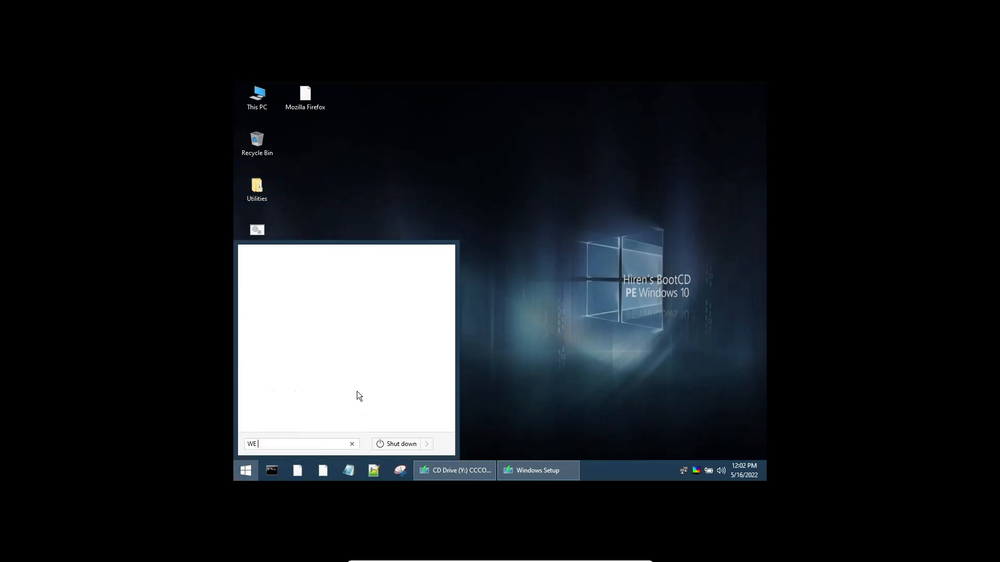
key(BackSpace)
key(BackSpace)
key(BackSpace)
key(BackSpace)
key(BackSpace)
key(BackSpace)
key(BackSpace)
text(we can minimize windows setup :))
key(Escape)
key(Escape)
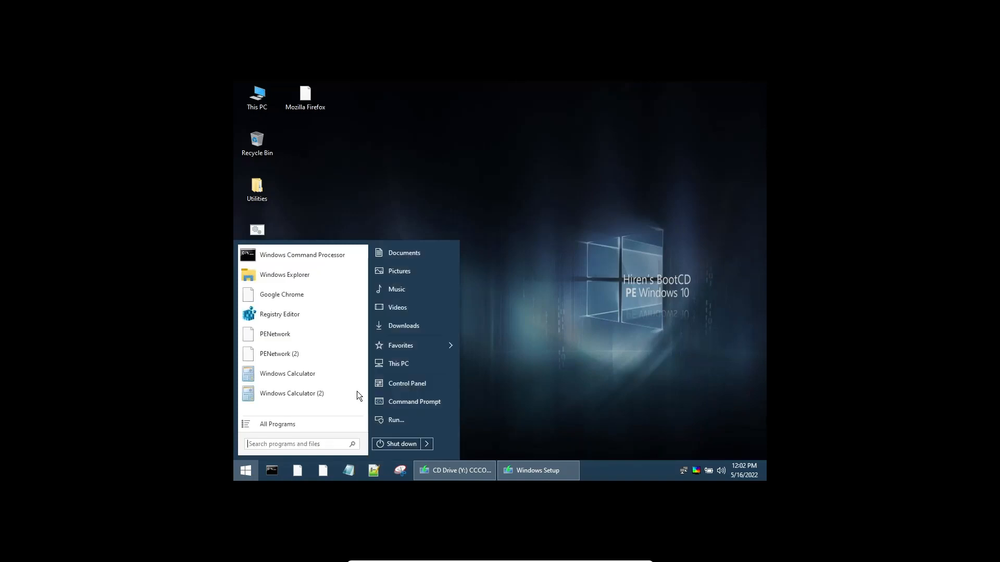
key(alt+Tab)
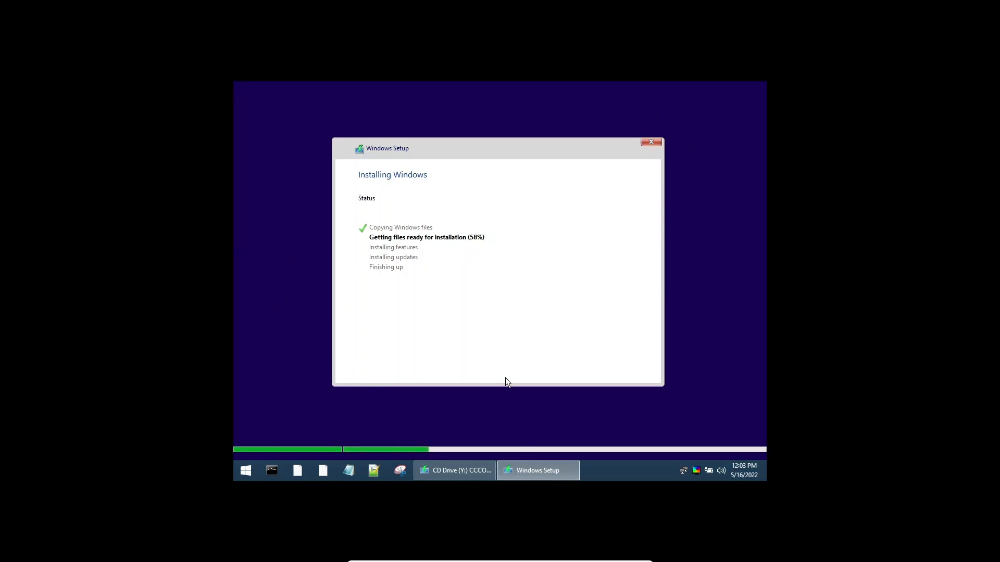
- Open a command prompt over the running setup, write the note "it thinks we are in an windows install media" and erase it
click(266, 465)
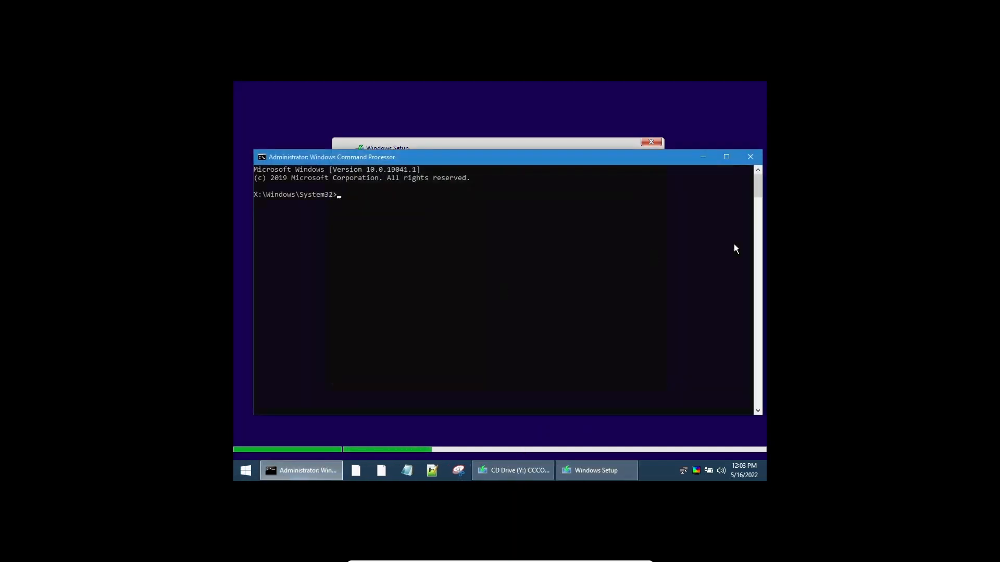
click(749, 158)
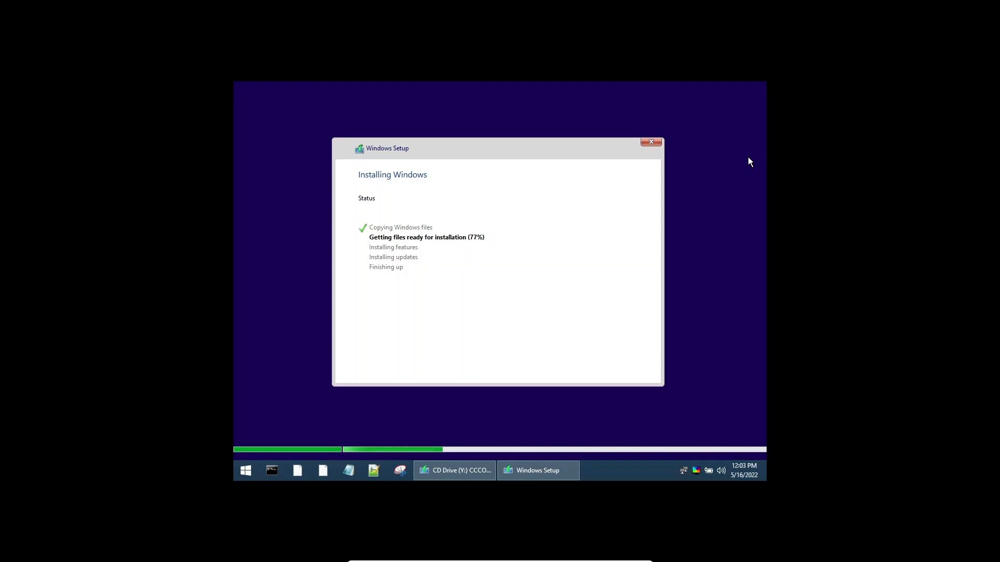
key(shift+F10)
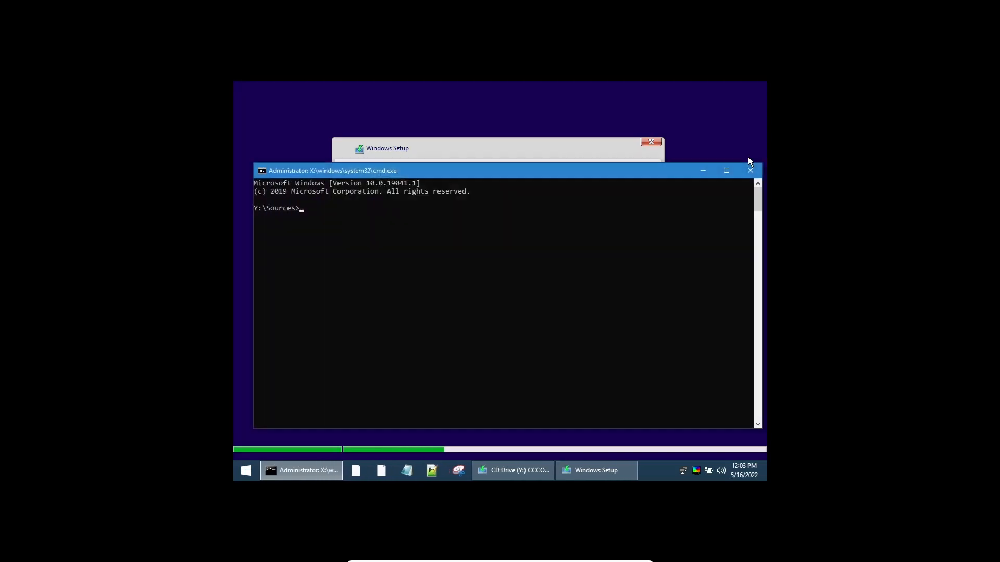
text(it thinks we are in an windows inst)
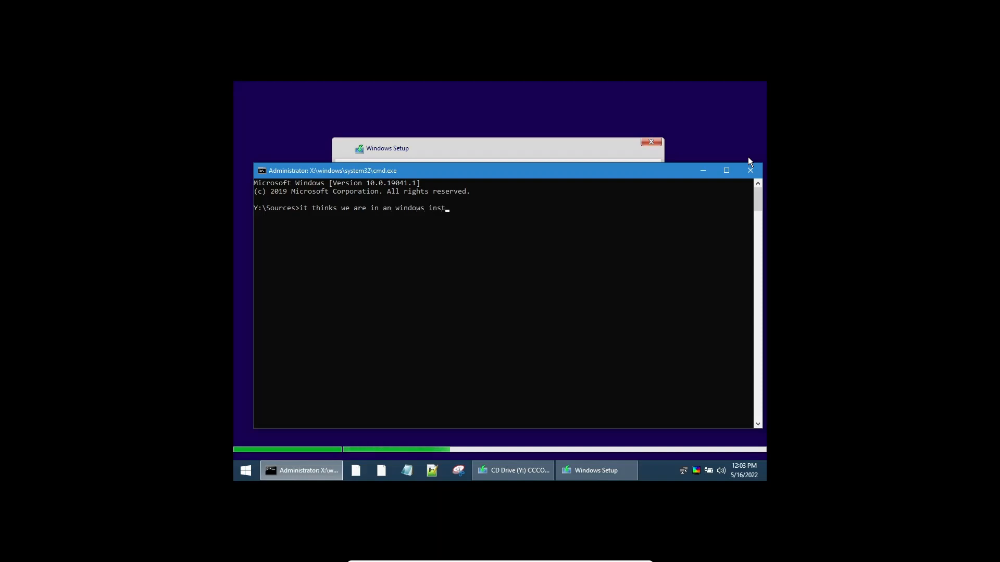
text(alln)
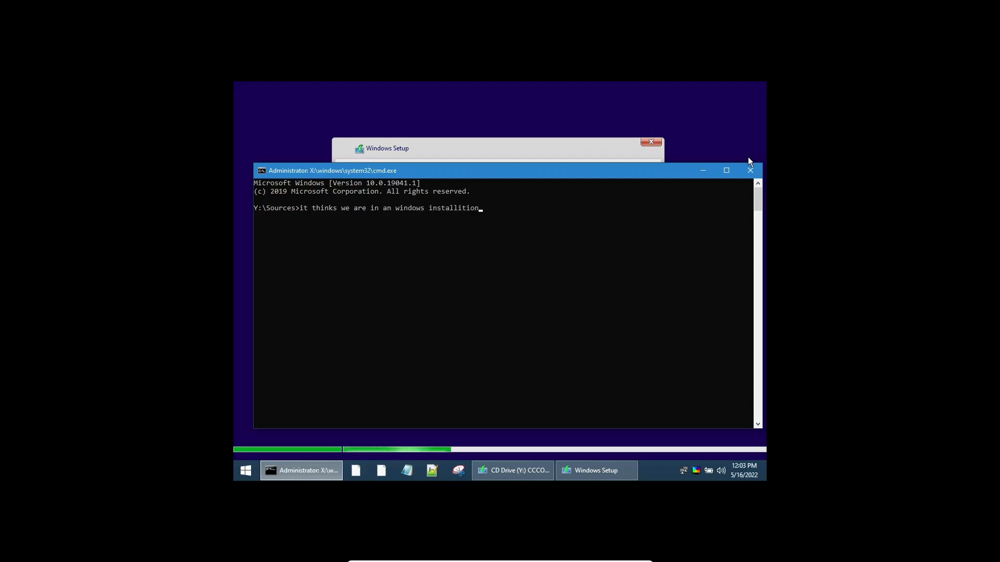
key(BackSpace)
key(BackSpace)
key(BackSpace)
key(BackSpace)
key(BackSpace)
key(BackSpace)
key(BackSpace)
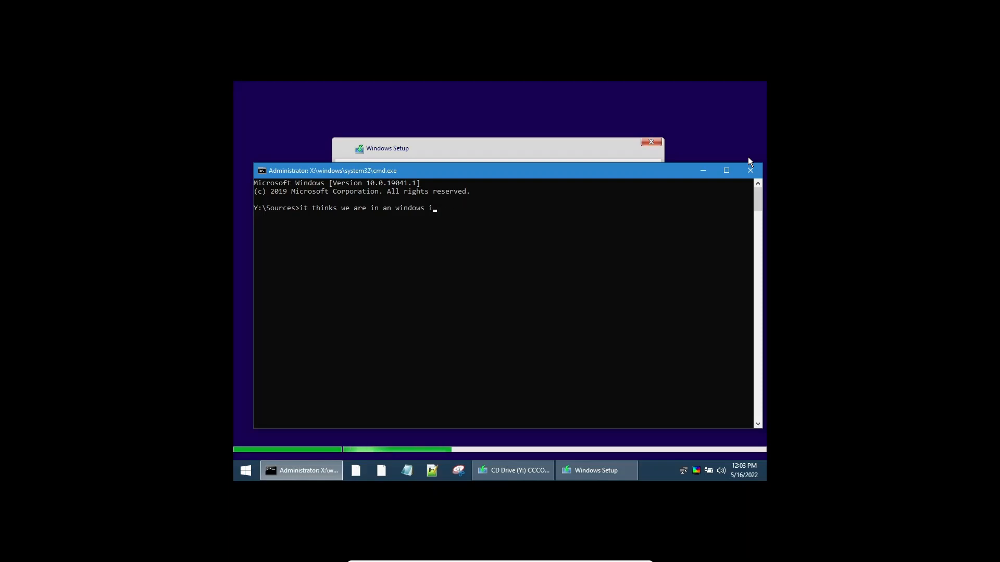
text(nstall medi)
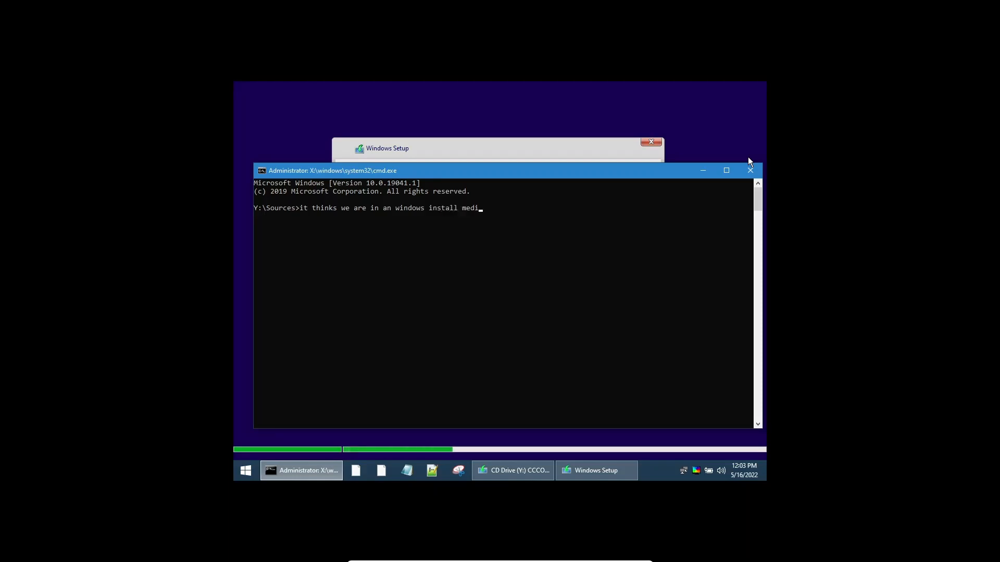
text(a)
key(BackSpace)
key(BackSpace)
key(BackSpace)
key(BackSpace)
key(BackSpace)
key(BackSpace)
key(BackSpace)
key(BackSpace)
key(BackSpace)
key(BackSpace)
key(BackSpace)
key(BackSpace)
key(BackSpace)
key(BackSpace)
key(BackSpace)
key(BackSpace)
key(BackSpace)
key(BackSpace)
key(BackSpace)
key(BackSpace)
key(BackSpace)
key(BackSpace)
key(BackSpace)
key(BackSpace)
key(BackSpace)
key(BackSpace)
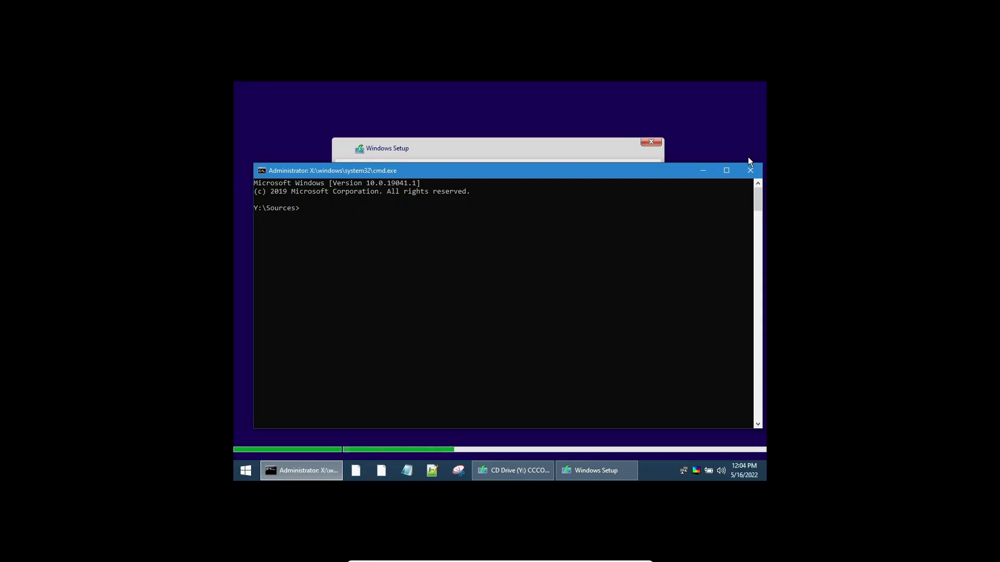
- Write the note "in an online os, it gives a windowed mode setup" at the prompt, erase it and exit the command prompt
text(in an online os)
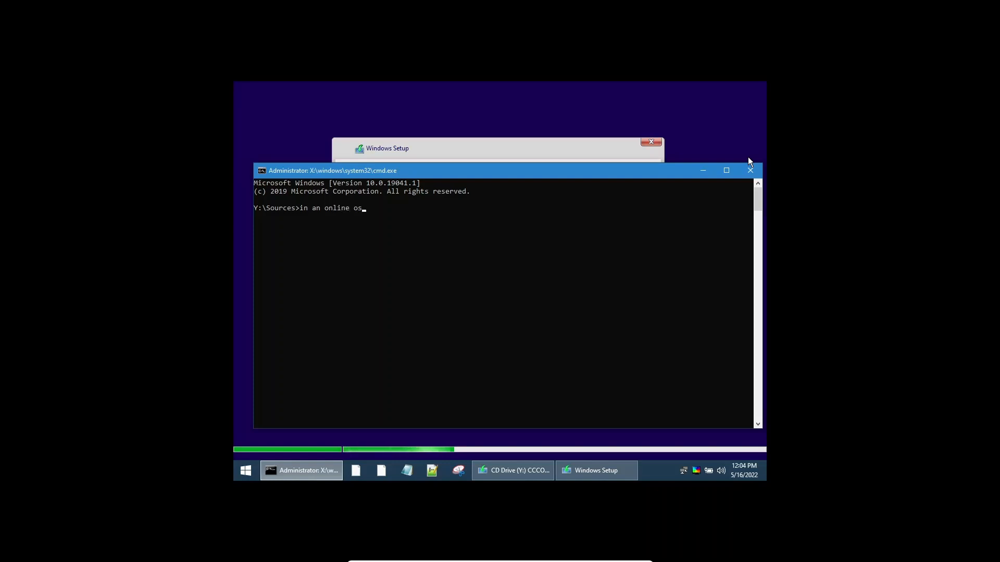
text(, it giv)
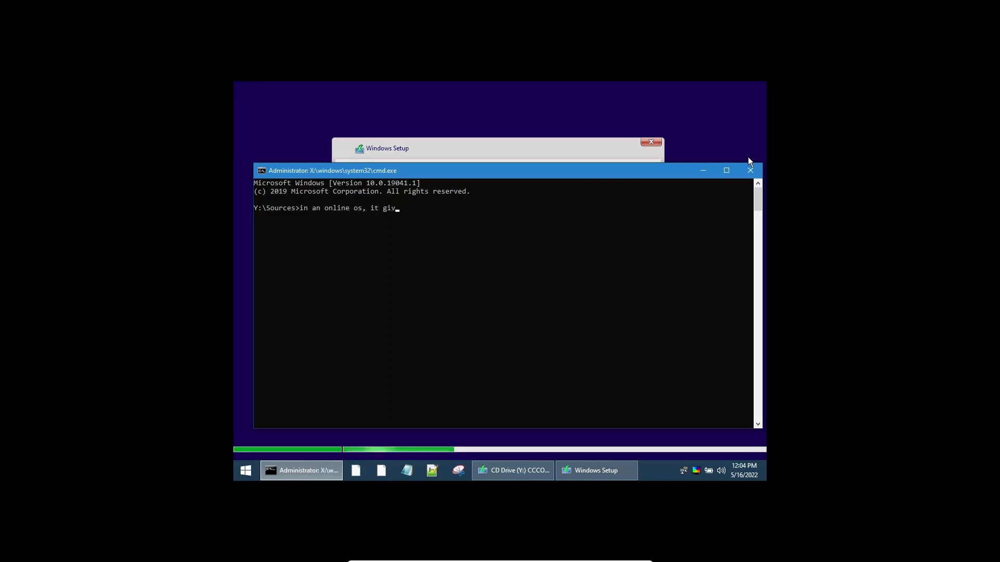
text(es a windowe)
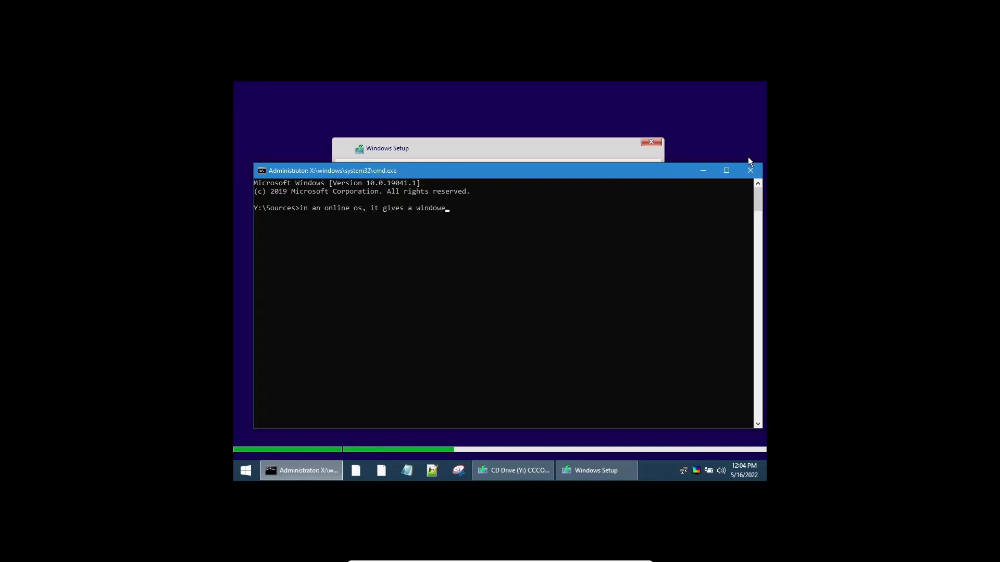
text(d mode setup)
key(BackSpace)
key(BackSpace)
key(BackSpace)
key(BackSpace)
key(BackSpace)
key(BackSpace)
key(BackSpace)
key(BackSpace)
key(BackSpace)
key(BackSpace)
key(BackSpace)
key(BackSpace)
key(BackSpace)
key(BackSpace)
key(BackSpace)
key(BackSpace)
key(BackSpace)
key(BackSpace)
key(BackSpace)
key(BackSpace)
key(BackSpace)
key(BackSpace)
key(BackSpace)
key(BackSpace)
key(BackSpace)
key(BackSpace)
key(BackSpace)
key(BackSpace)
key(BackSpace)
key(BackSpace)
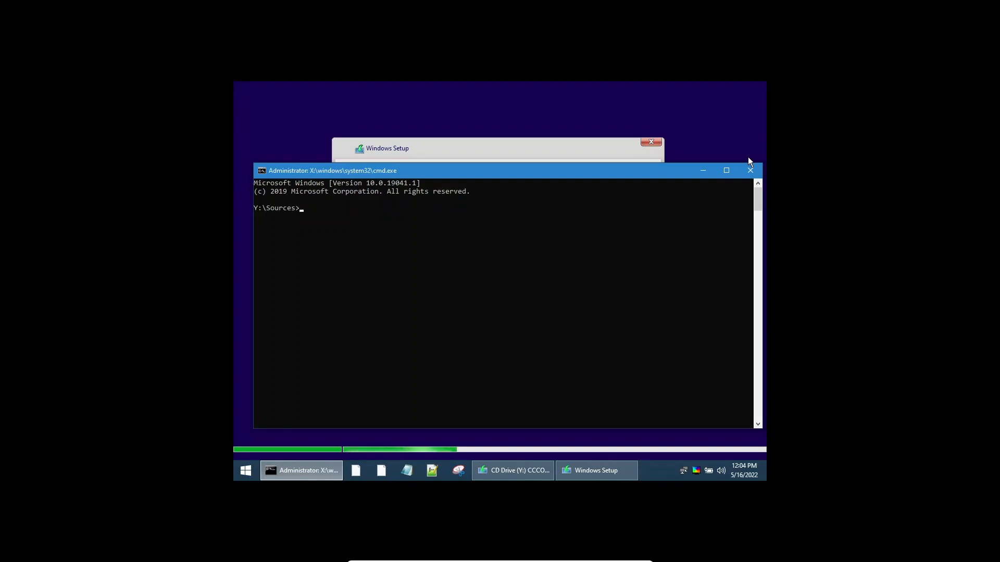
text(exit)
key(Return)
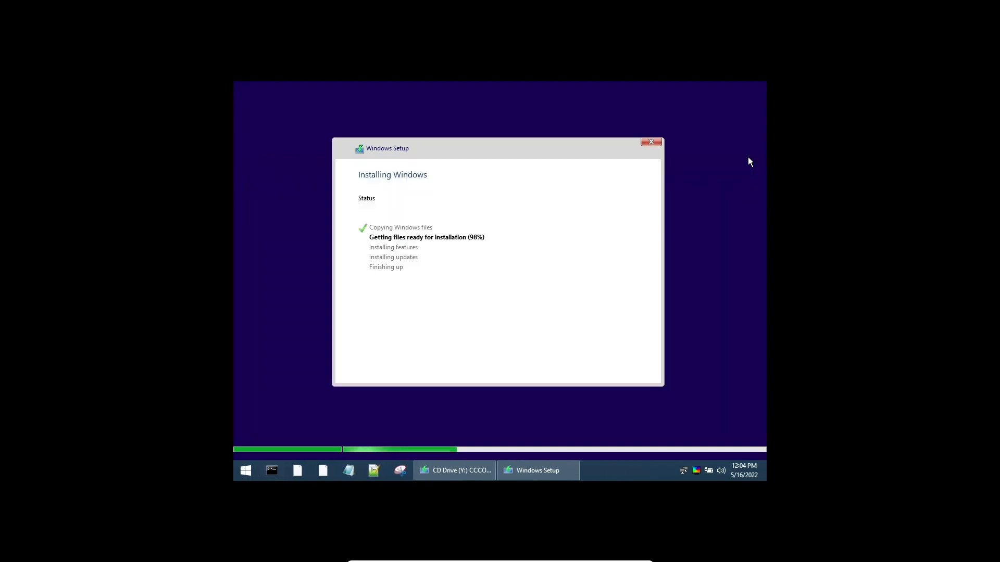